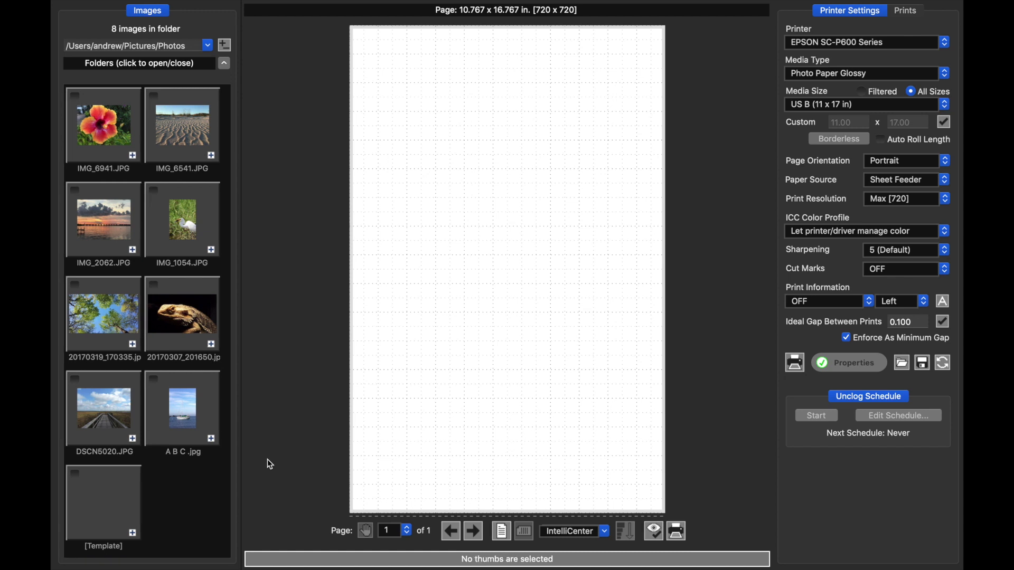
- Add blank template prints sized 4x6, 3.5x5, 3x5, 3x4 and 2.5x3.5 to the page
click(108, 496)
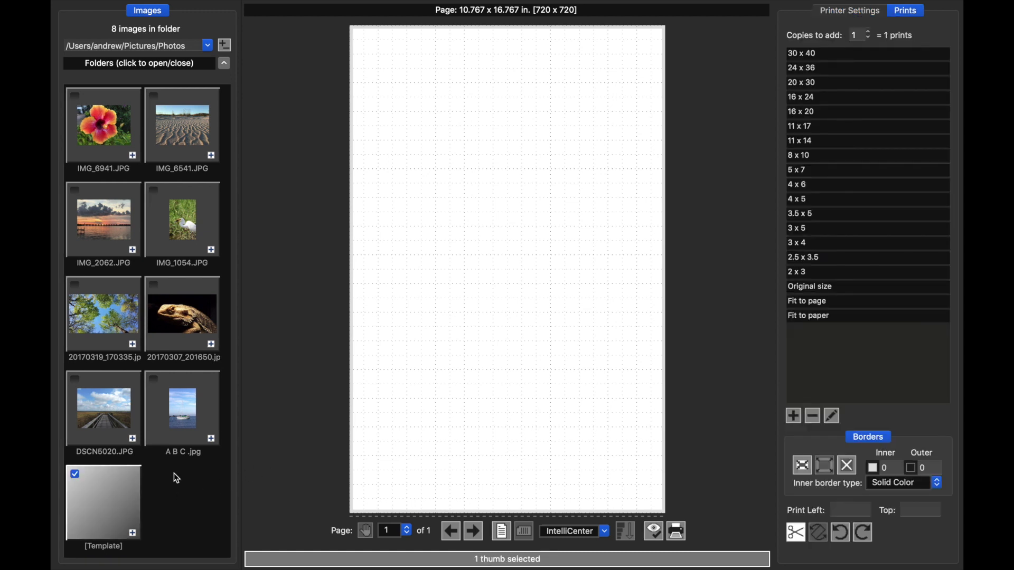
click(827, 188)
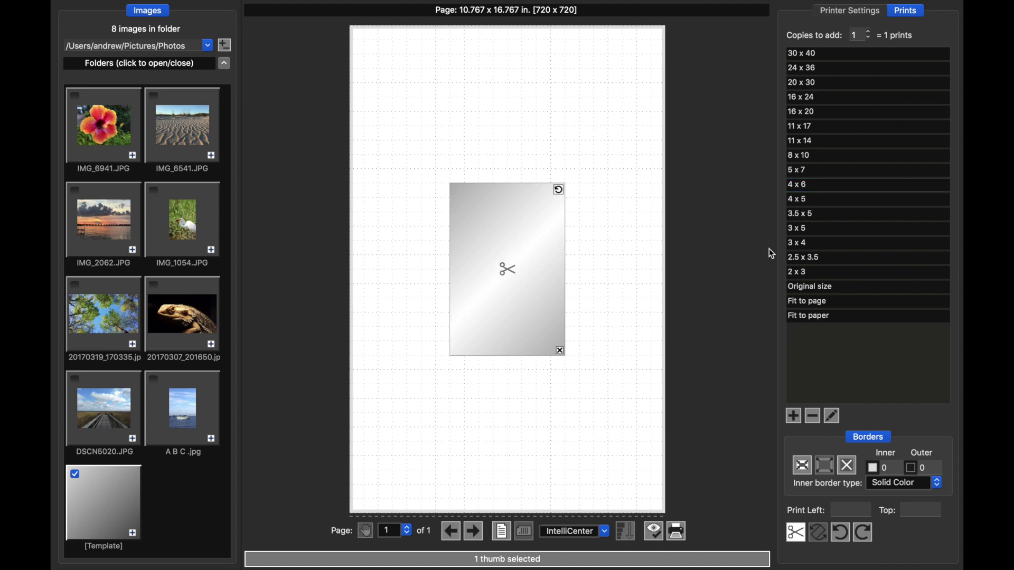
click(822, 221)
click(818, 231)
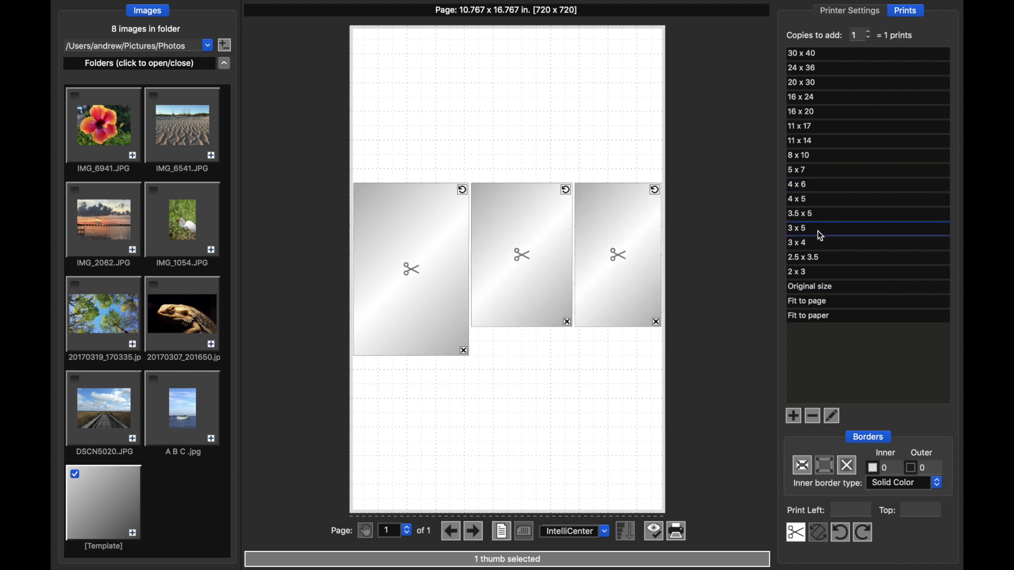
click(816, 244)
click(815, 255)
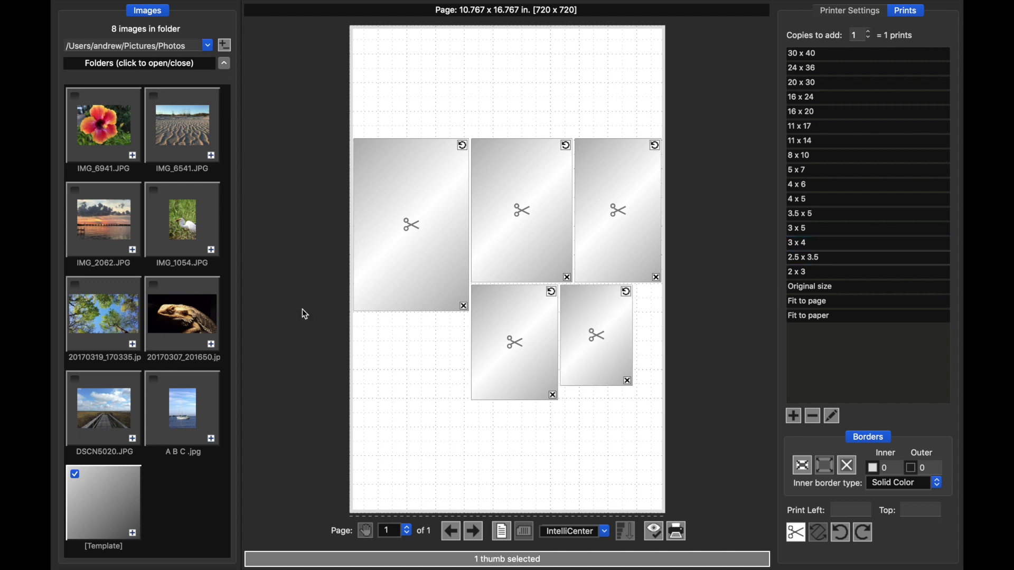
- Drag IMG_6941, A B C .jpg, IMG_2062 and DSCN5020 into the first four template placeholders
click(105, 127)
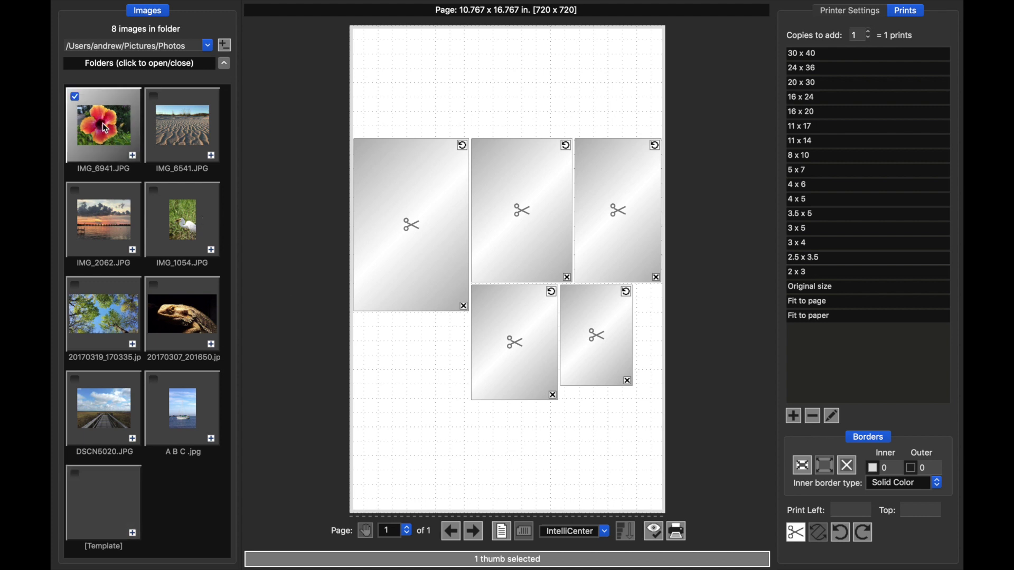
drag(105, 127, 420, 214)
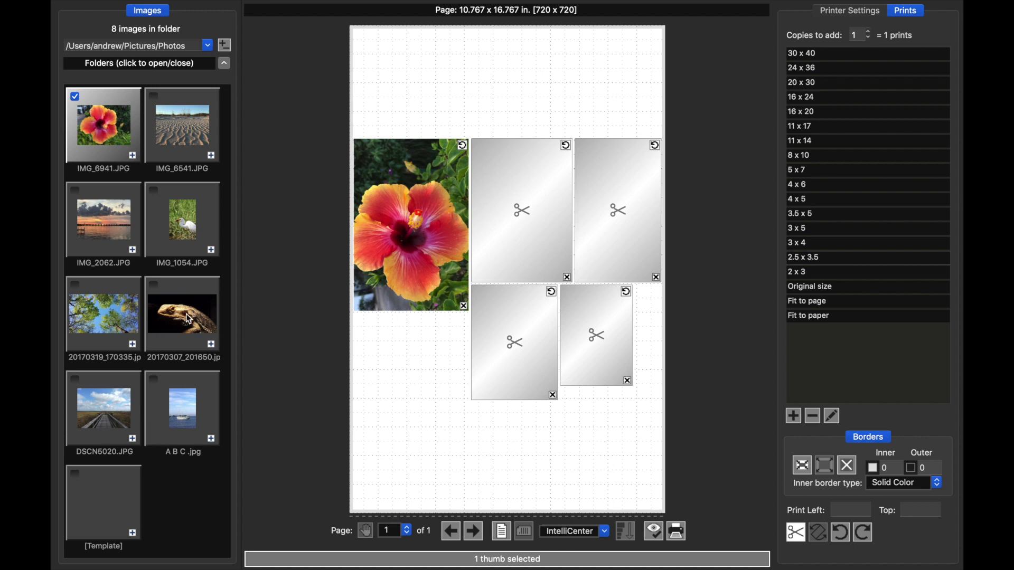
drag(179, 405, 518, 219)
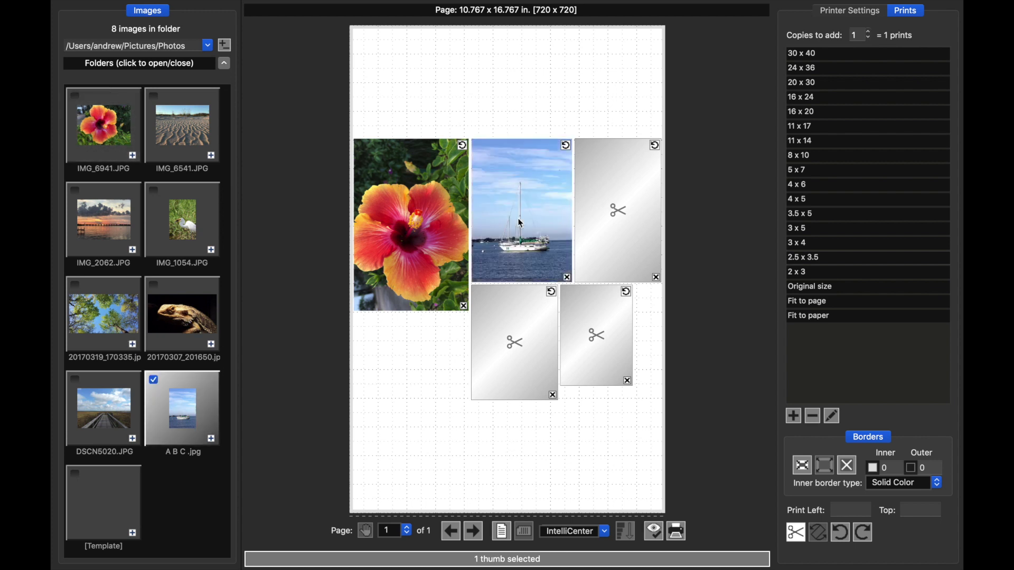
drag(97, 224, 622, 235)
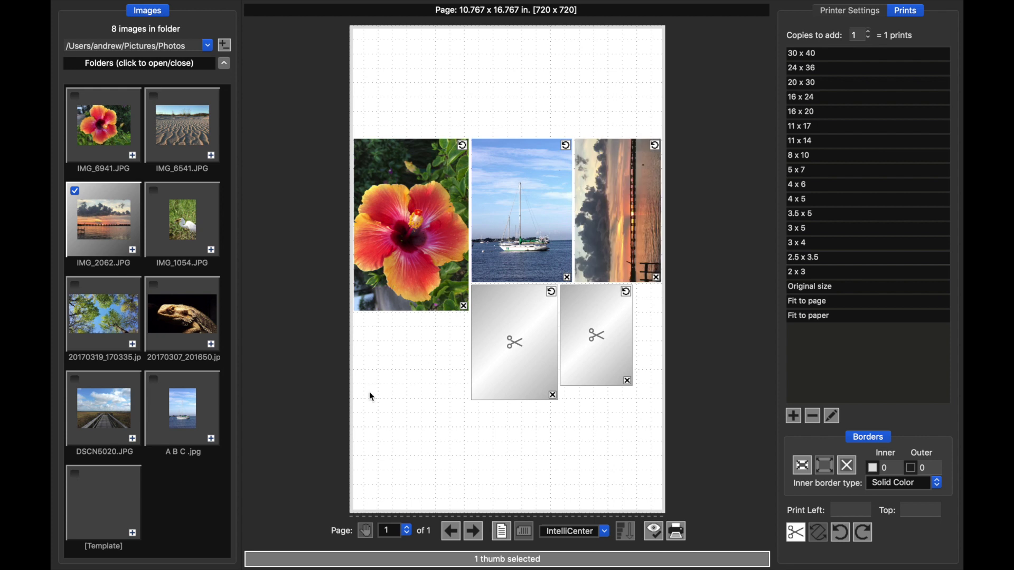
drag(103, 411, 508, 364)
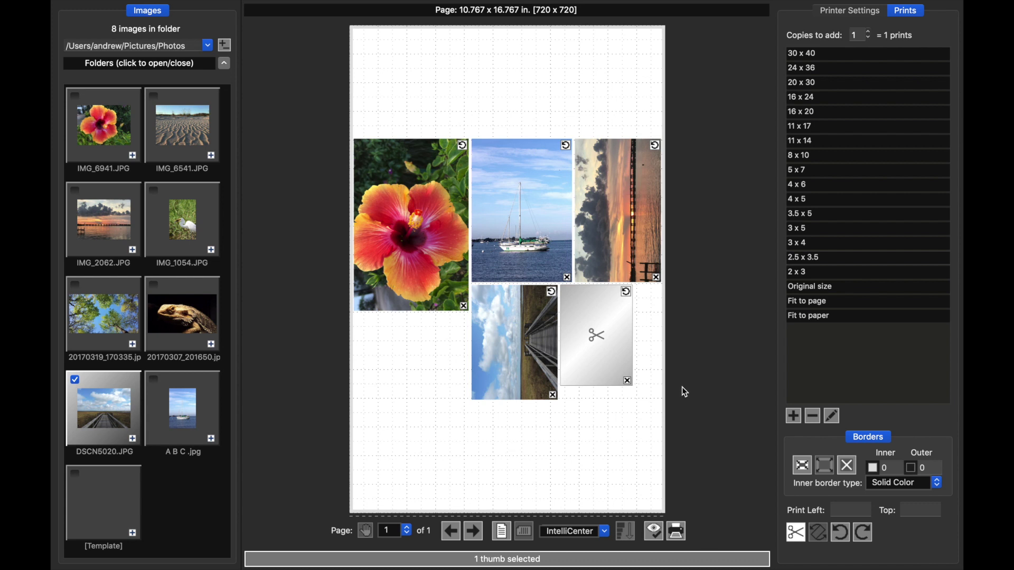
right_click(559, 97)
- Remove all prints and add new 5x7, 4x6 and 3x4 template prints
click(594, 149)
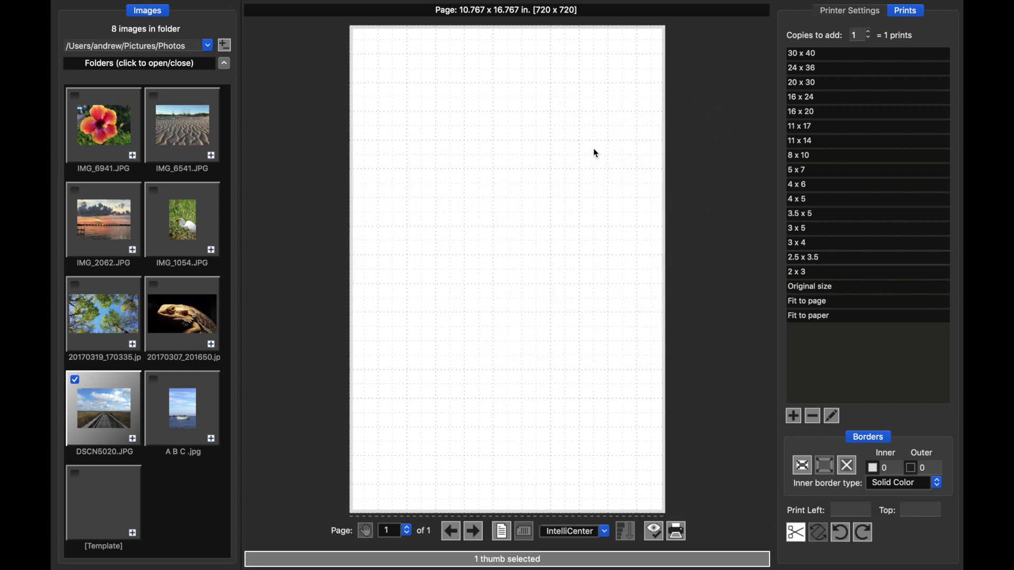
click(127, 497)
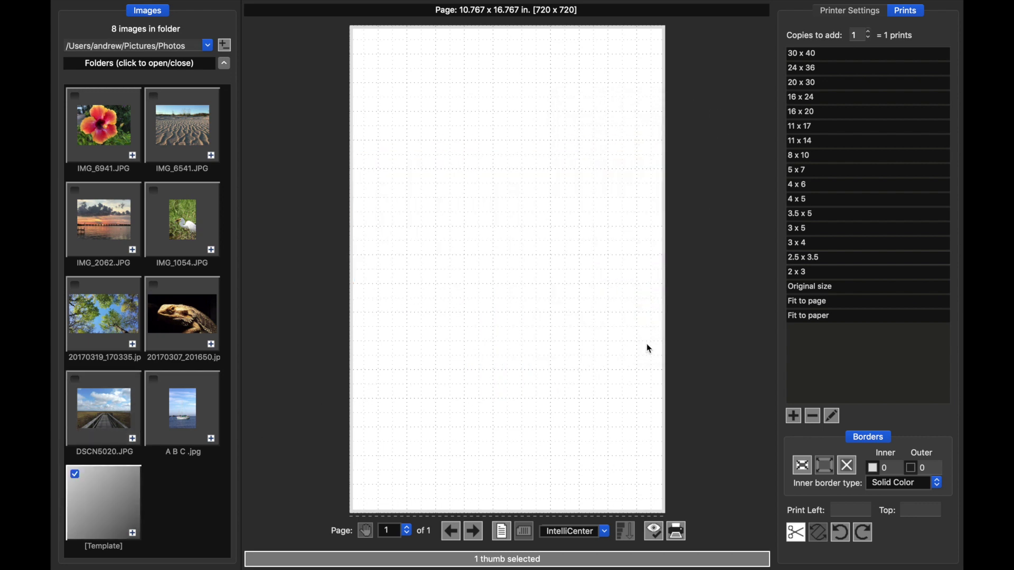
click(838, 170)
click(833, 188)
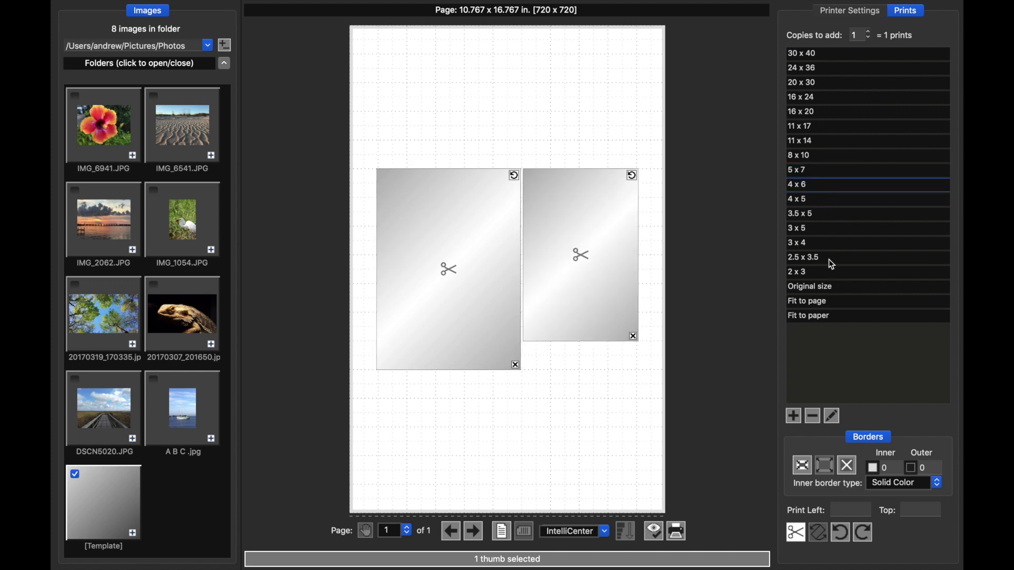
click(824, 242)
- Move the 3x4 print toward the lower right and the 5x7 print to the top-left
click(566, 355)
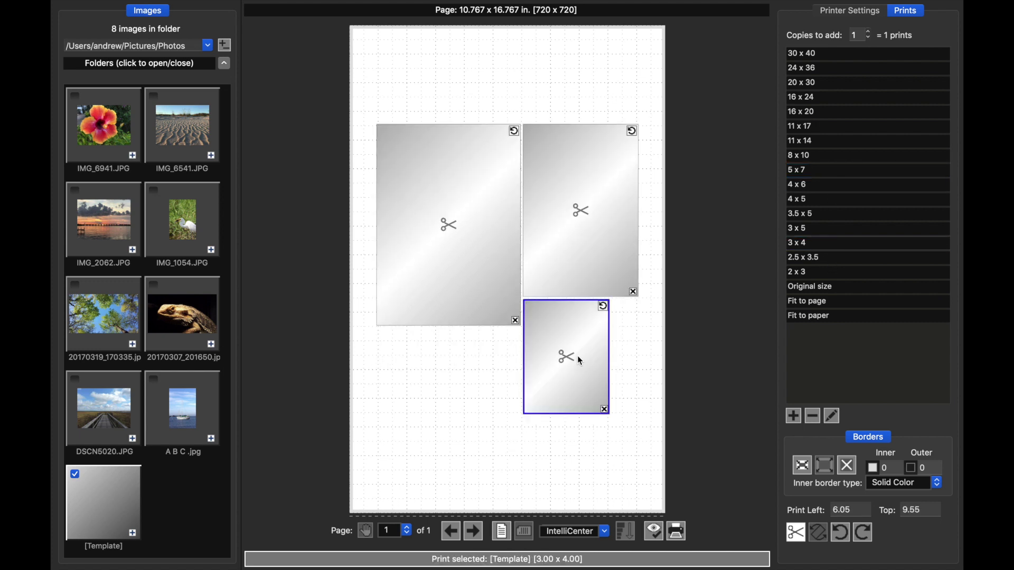
drag(566, 355, 592, 411)
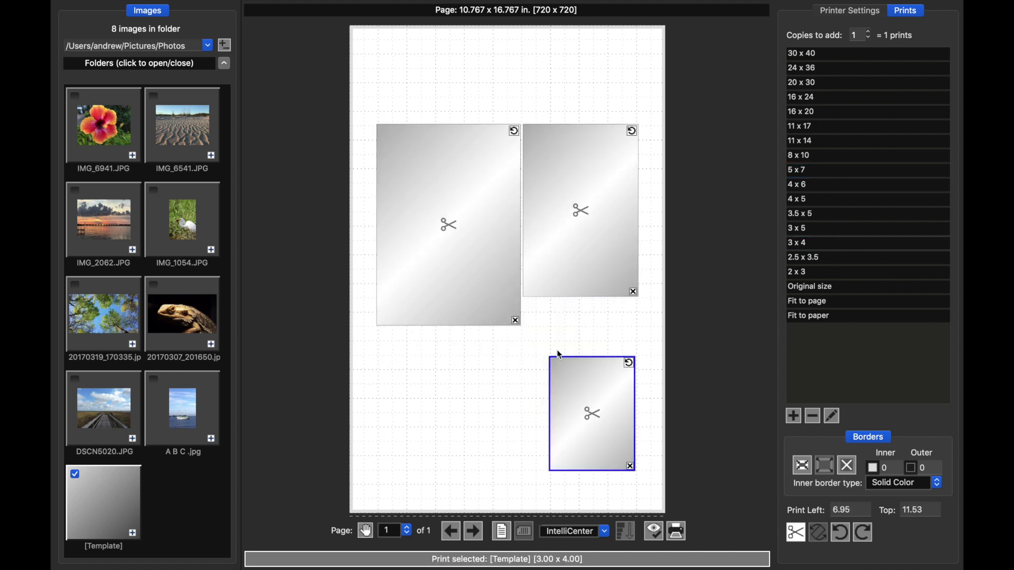
click(469, 272)
drag(469, 272, 451, 156)
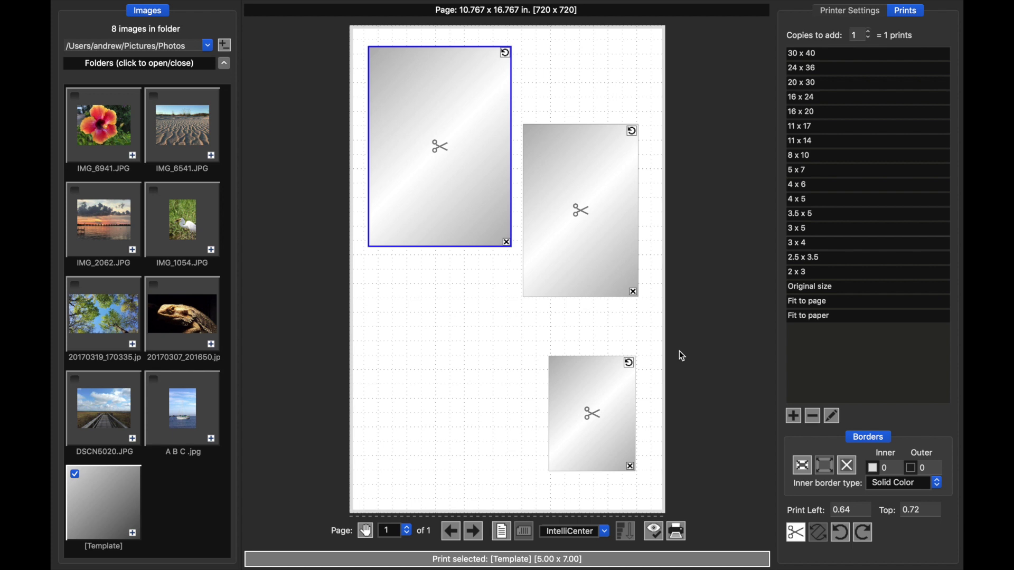
click(593, 376)
- Set the 3x4 template print's inner border width to 0.25
double_click(893, 468)
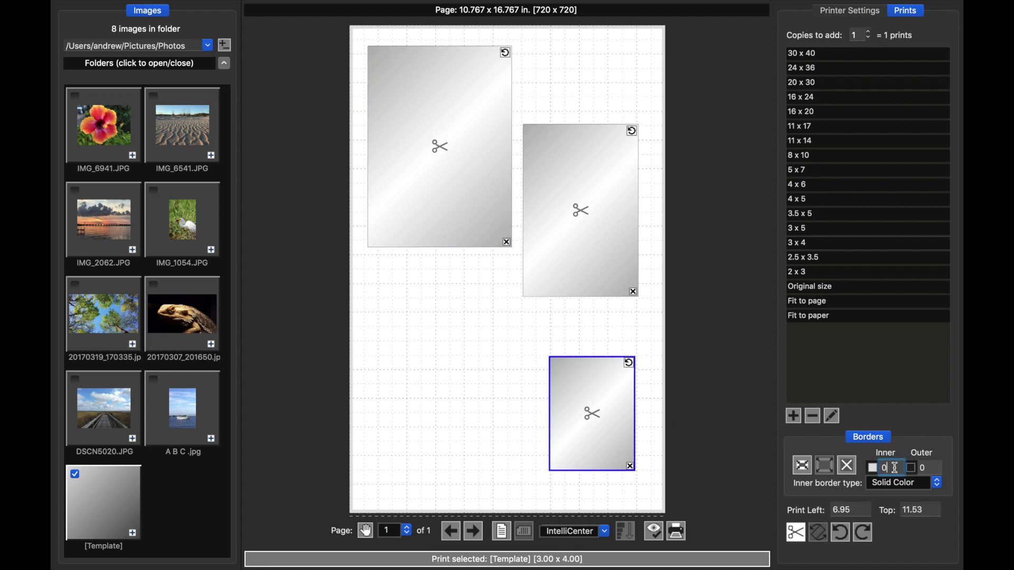
text(0.25)
key(Return)
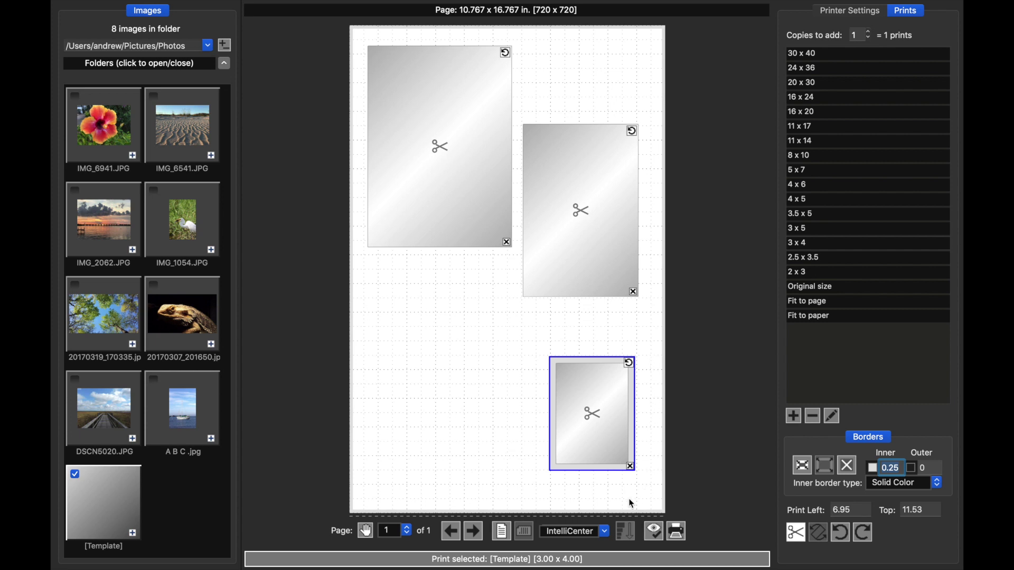
click(616, 520)
- Save the three-print arrangement as a custom layout named 'Simple Layout'
click(605, 534)
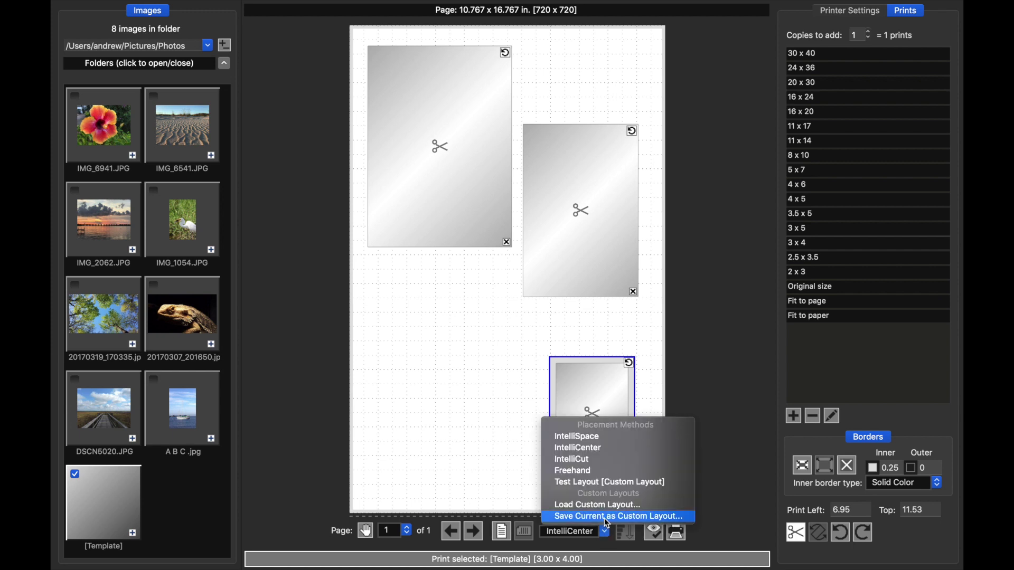
click(607, 522)
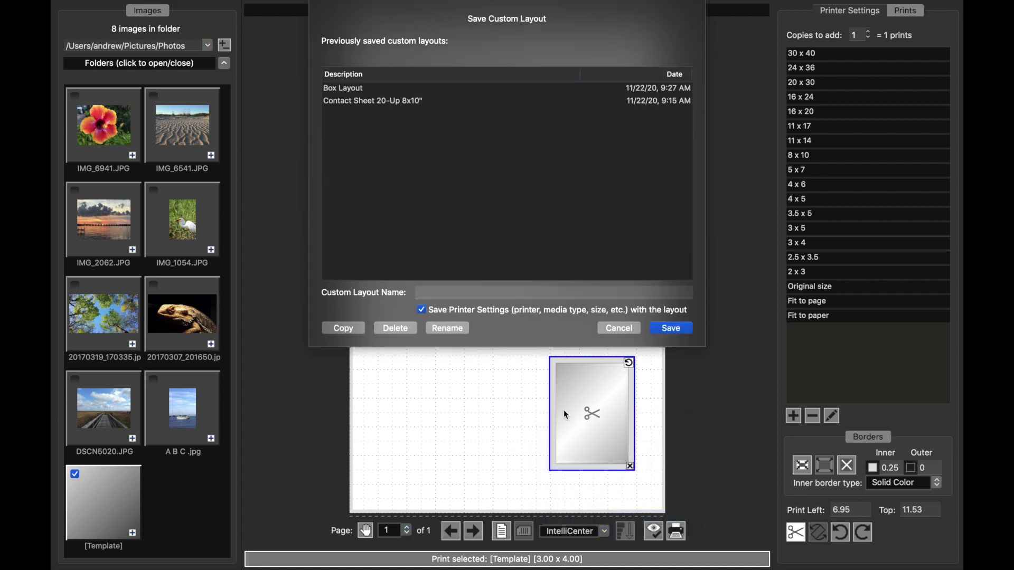
click(520, 290)
text(Sim)
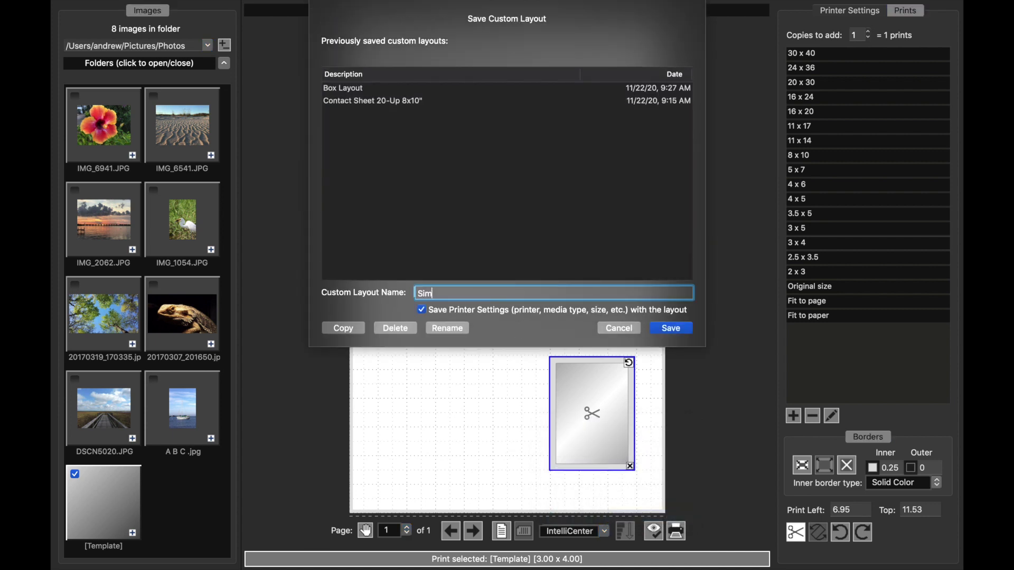
text(ple Layout)
click(672, 329)
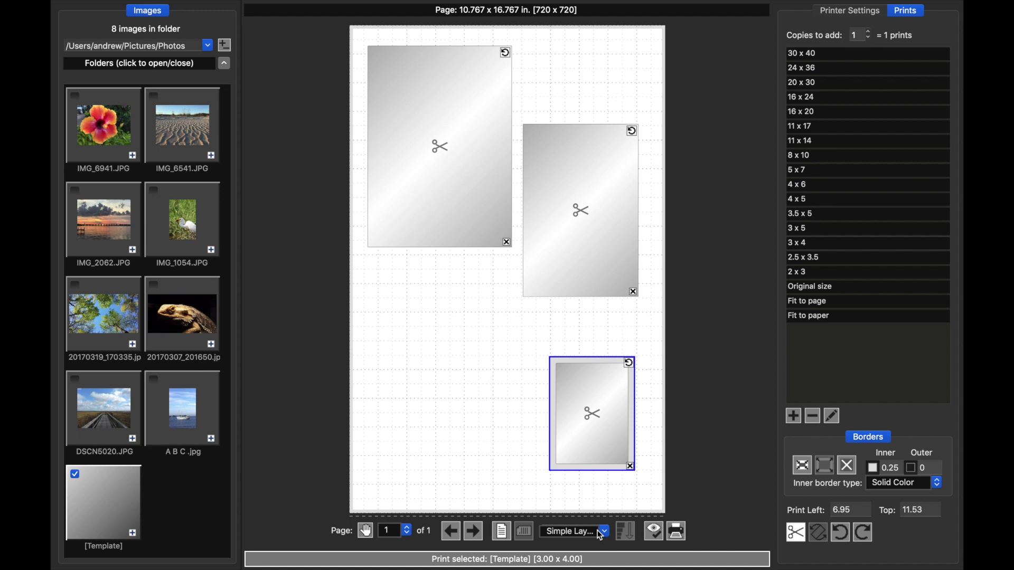
- Add the hibiscus, sand, sunset and egret photos, the egret starting page 2
click(109, 126)
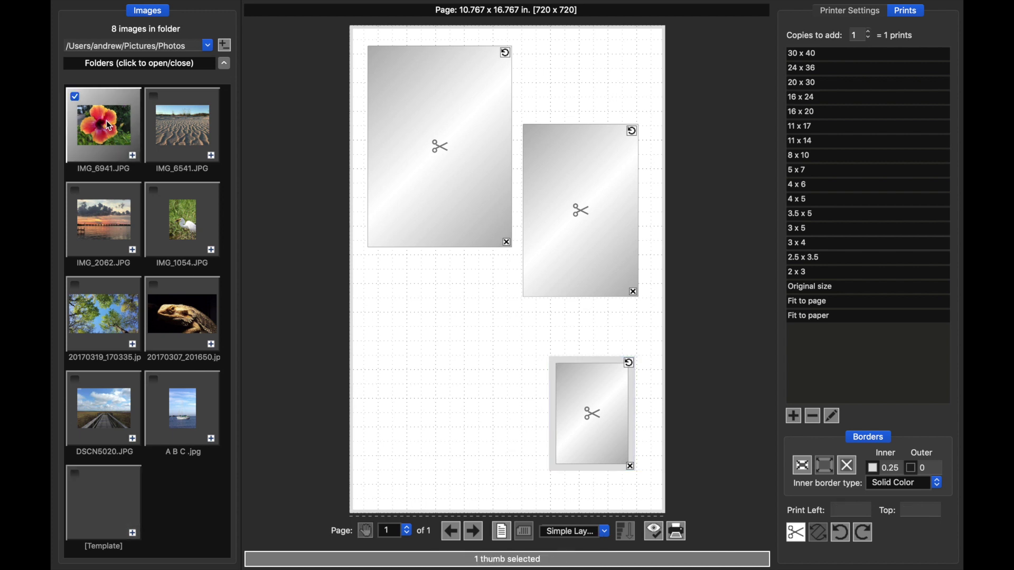
click(132, 156)
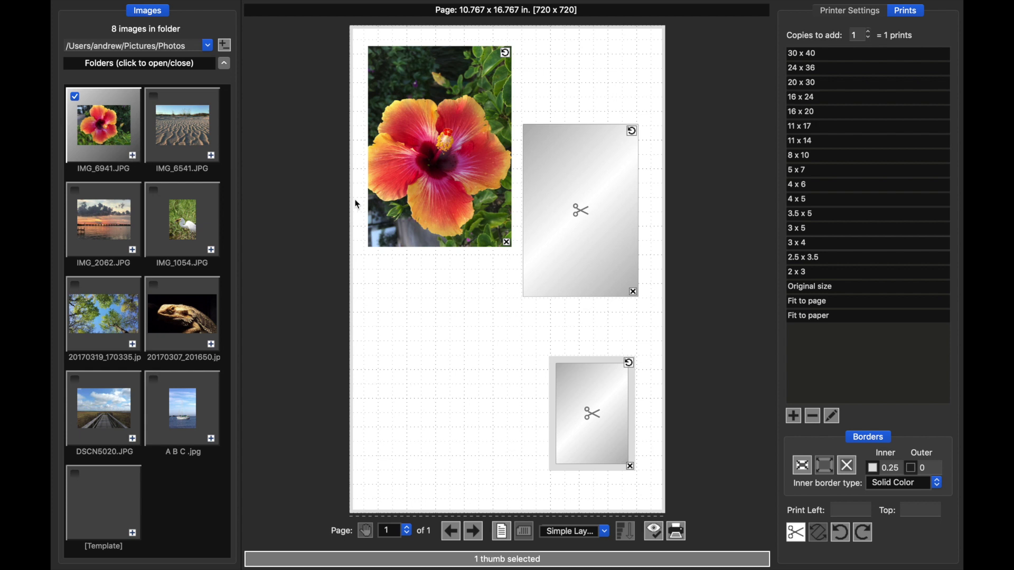
click(212, 156)
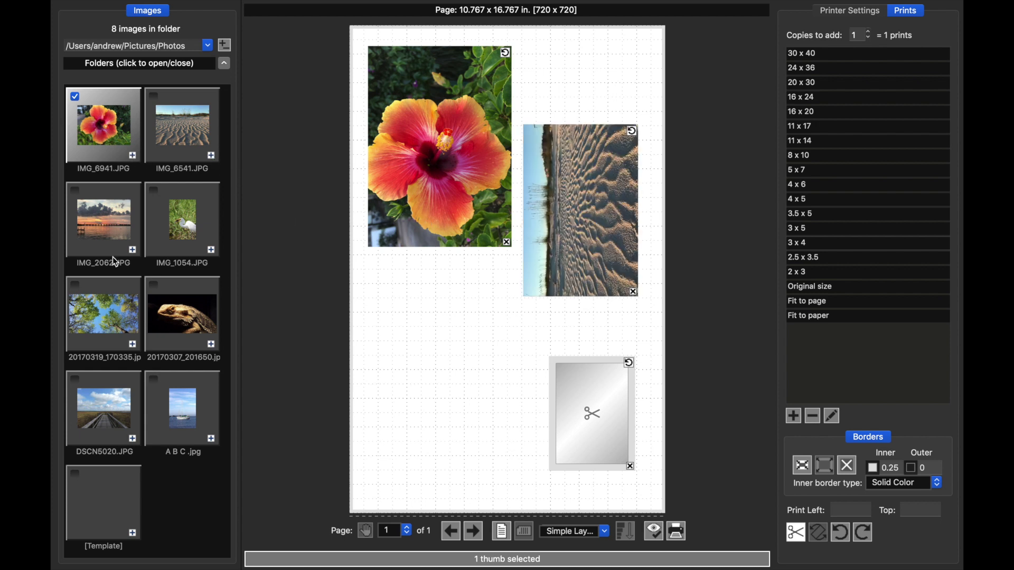
click(133, 250)
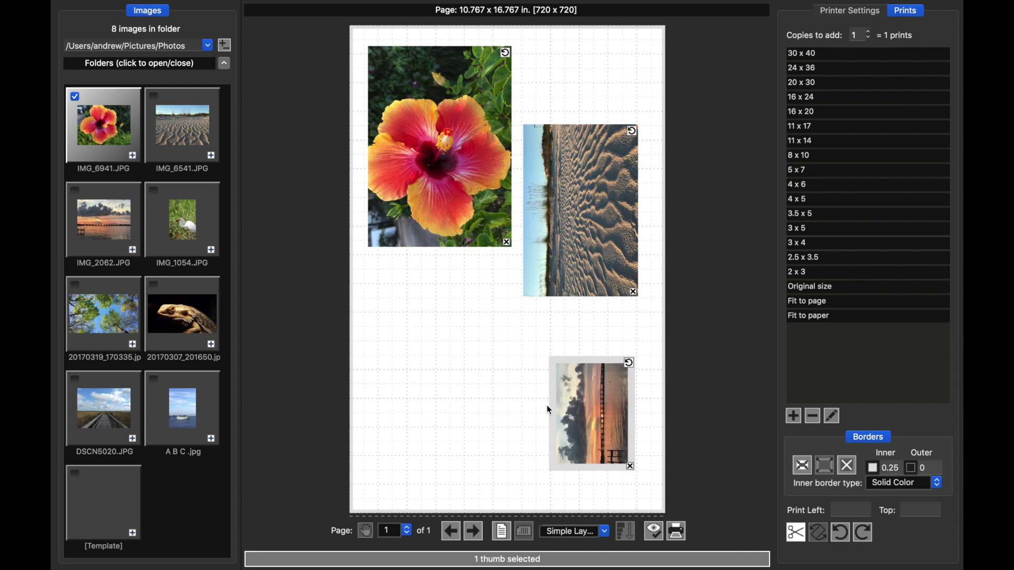
click(211, 251)
- Add the lizard, sailboat, trees, boardwalk and sunset photos across pages 2 and 3
click(473, 531)
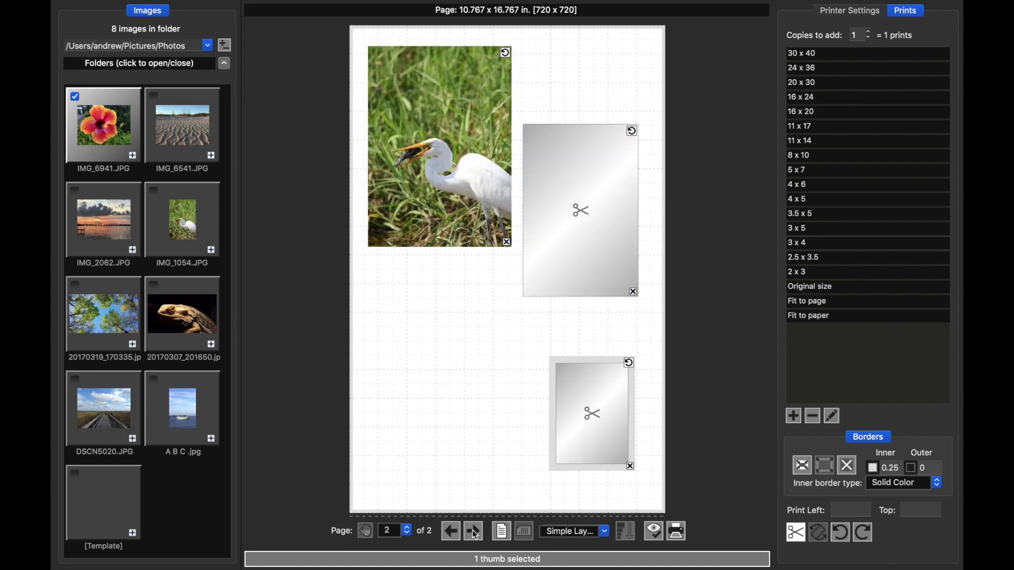
click(212, 345)
click(211, 439)
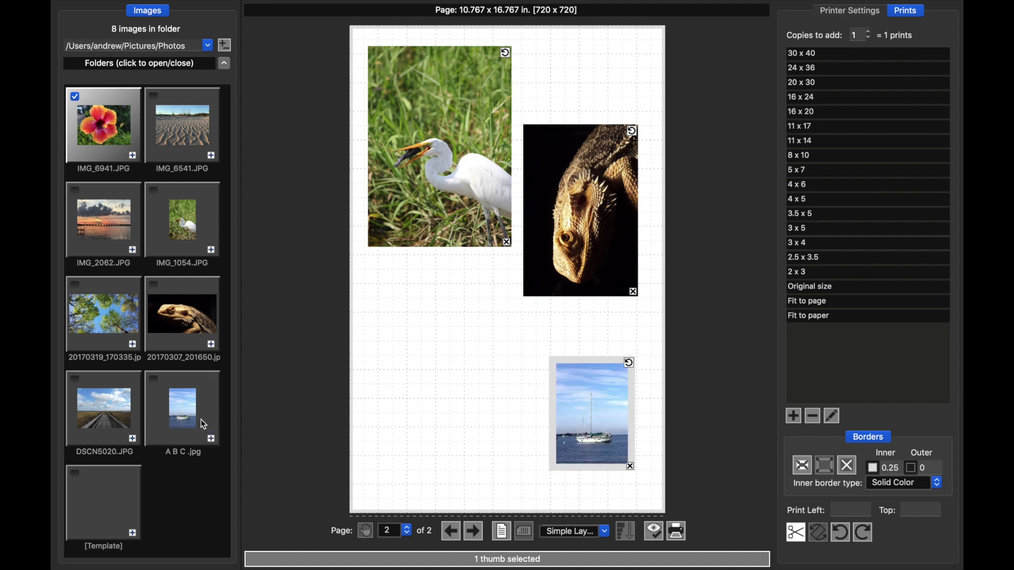
click(132, 345)
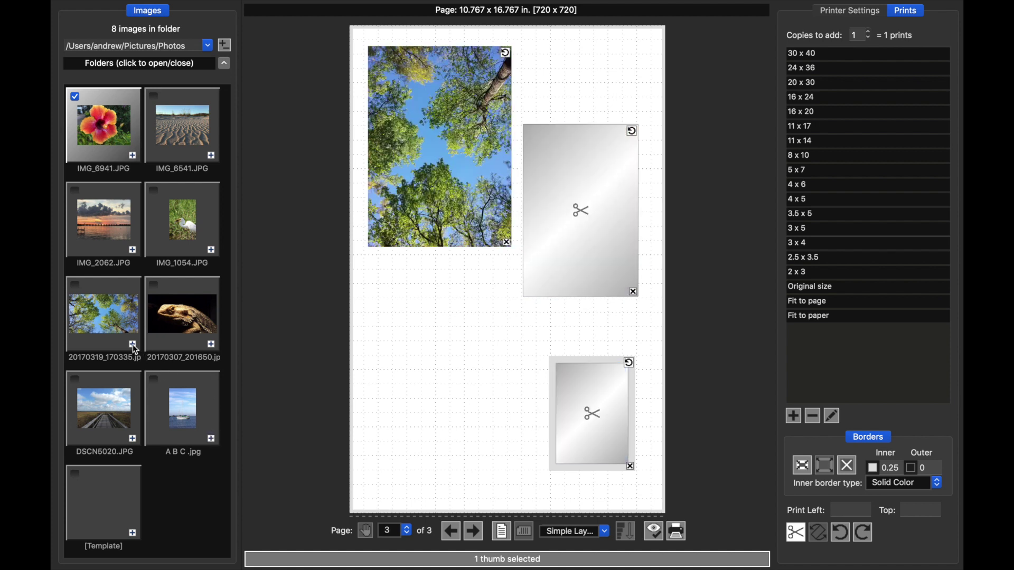
click(132, 440)
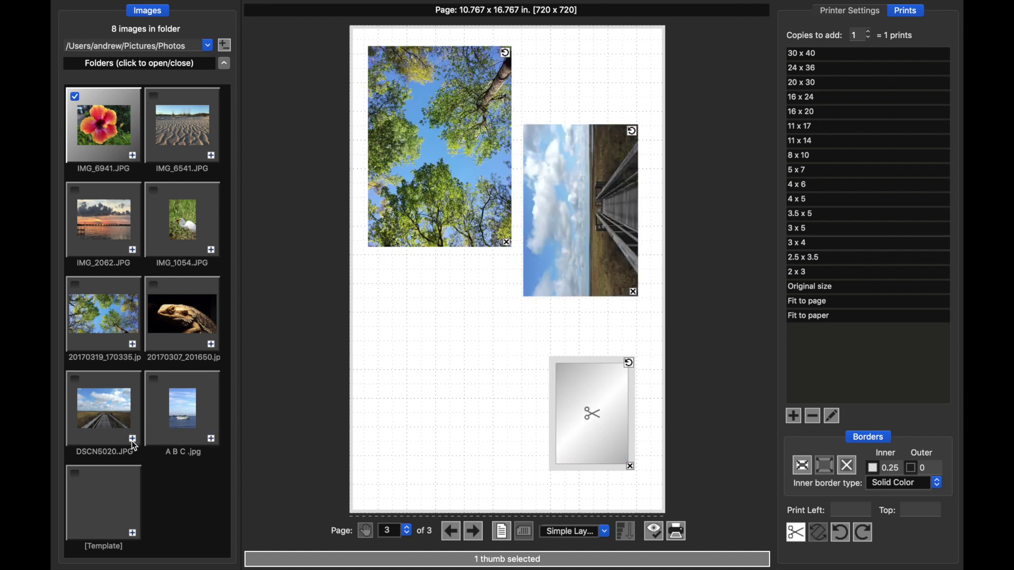
click(133, 251)
- Remove all prints and refill with two copies each of three photos, including sand and sunset
right_click(579, 56)
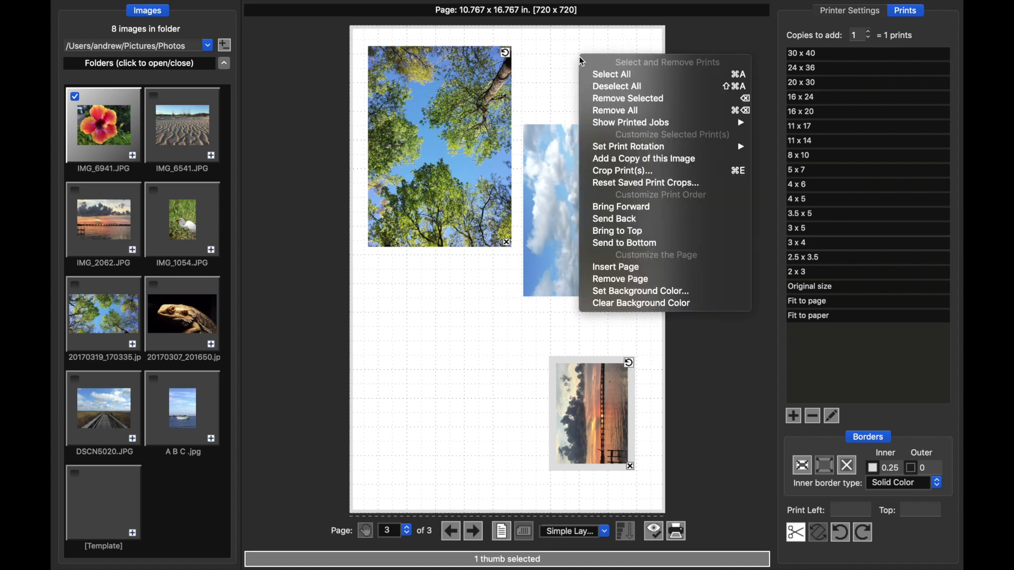
click(616, 111)
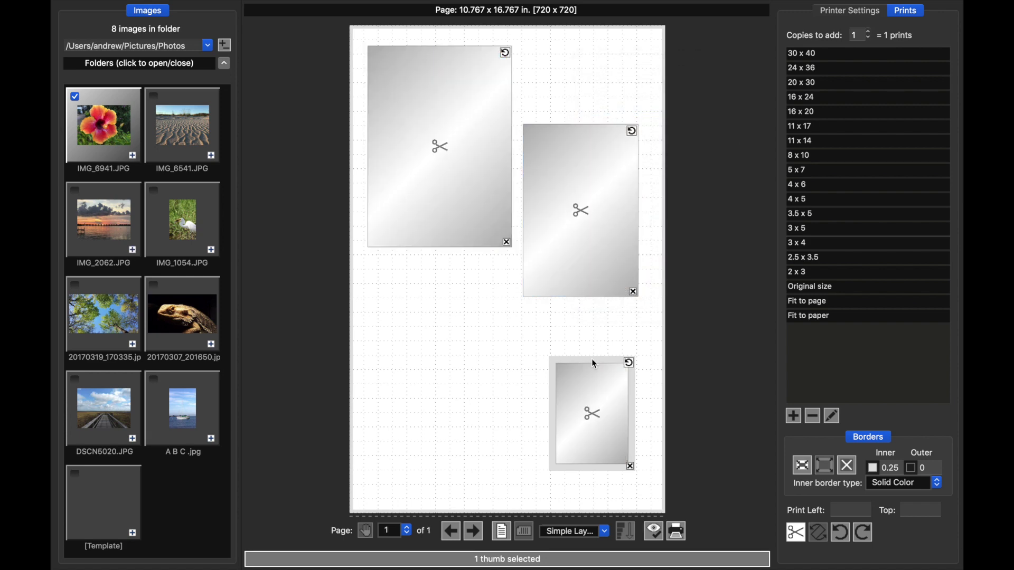
click(154, 97)
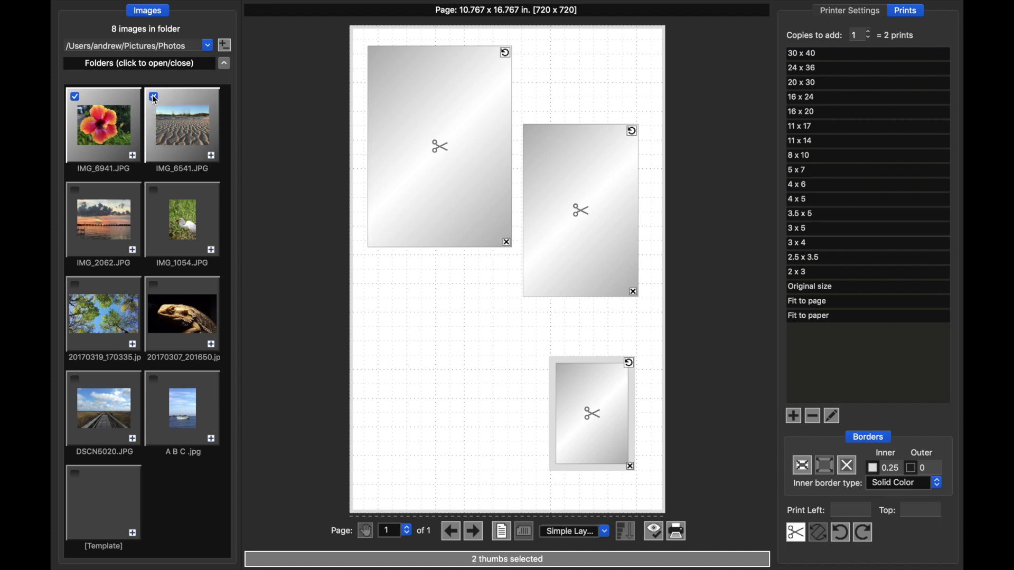
click(76, 192)
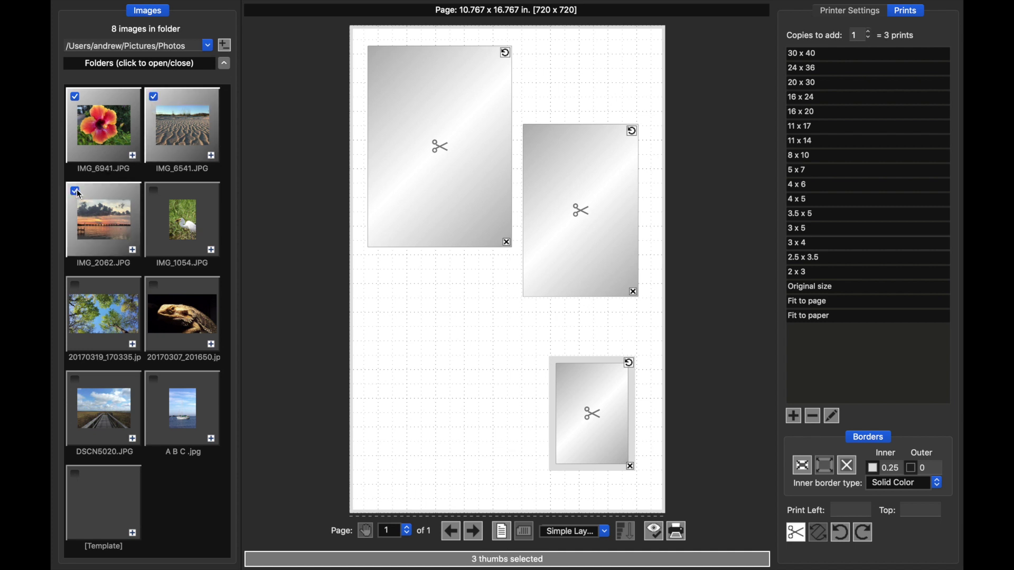
click(869, 32)
- Replace the sand print with the sailboat photo, then switch placement to IntelliCenter
click(452, 534)
click(473, 531)
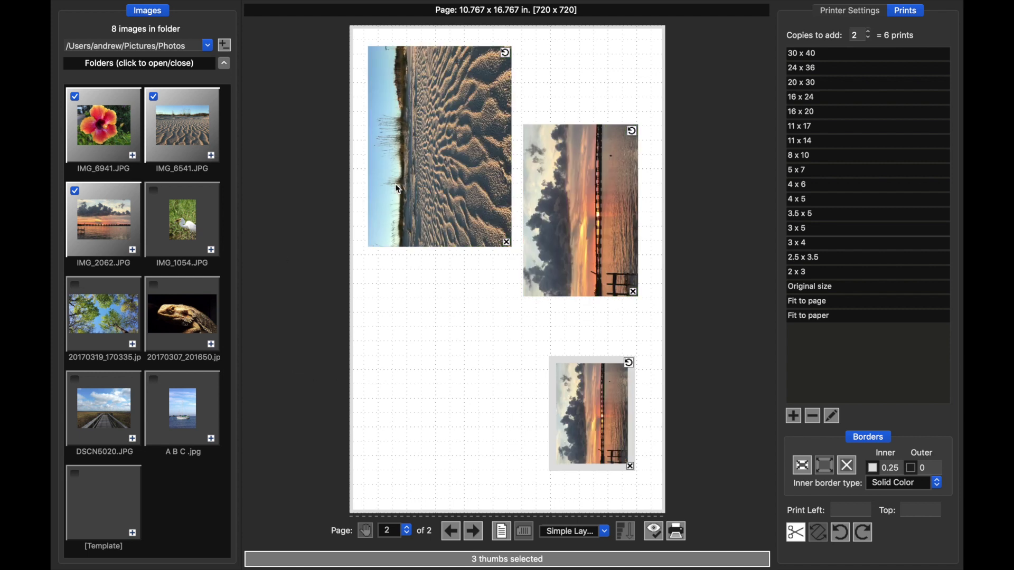
click(190, 417)
click(462, 156)
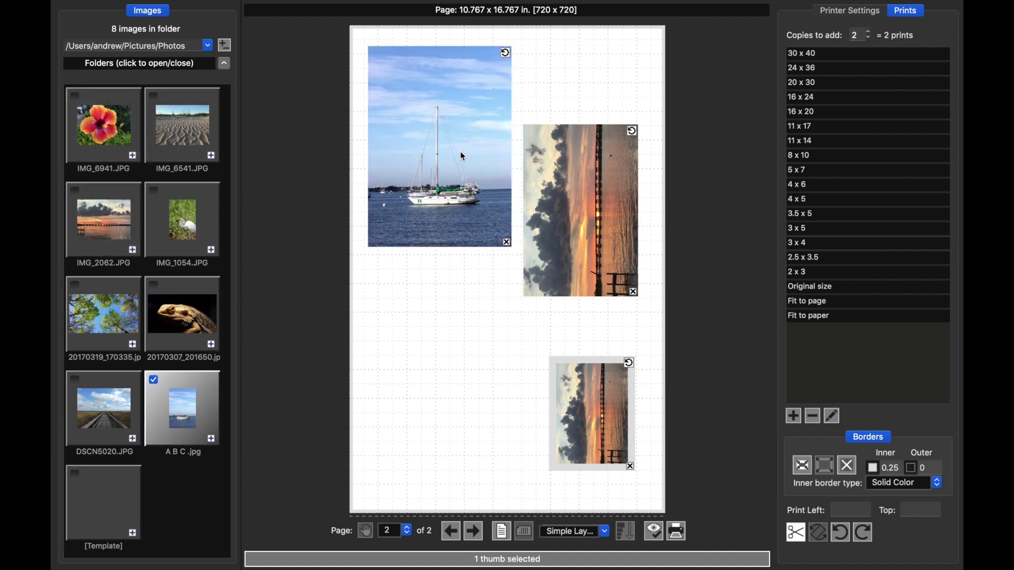
click(606, 532)
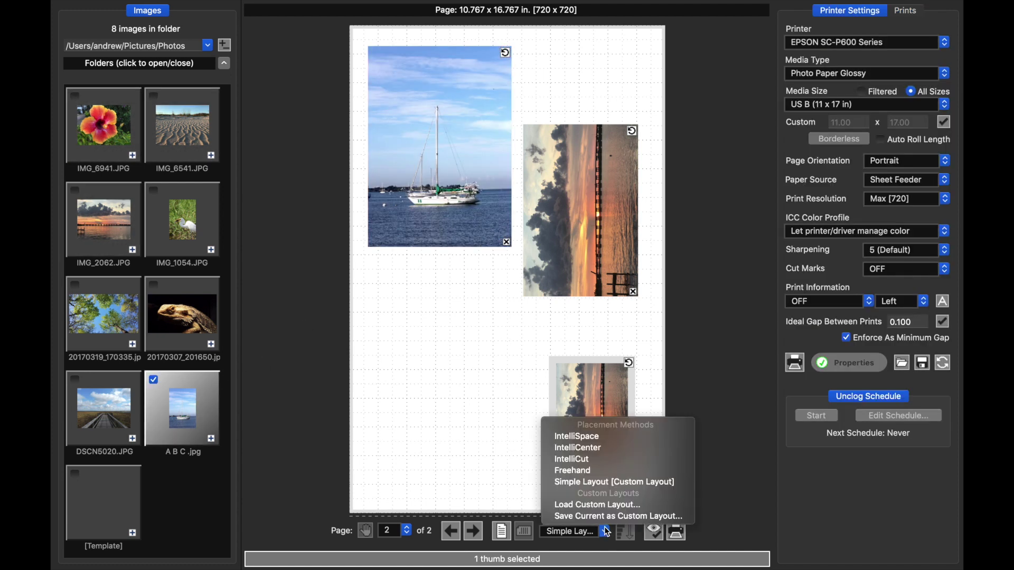
click(605, 448)
- Remove all prints, reapply Simple Layout [Custom Layout], and fill its three frames with IMG_2062
right_click(572, 182)
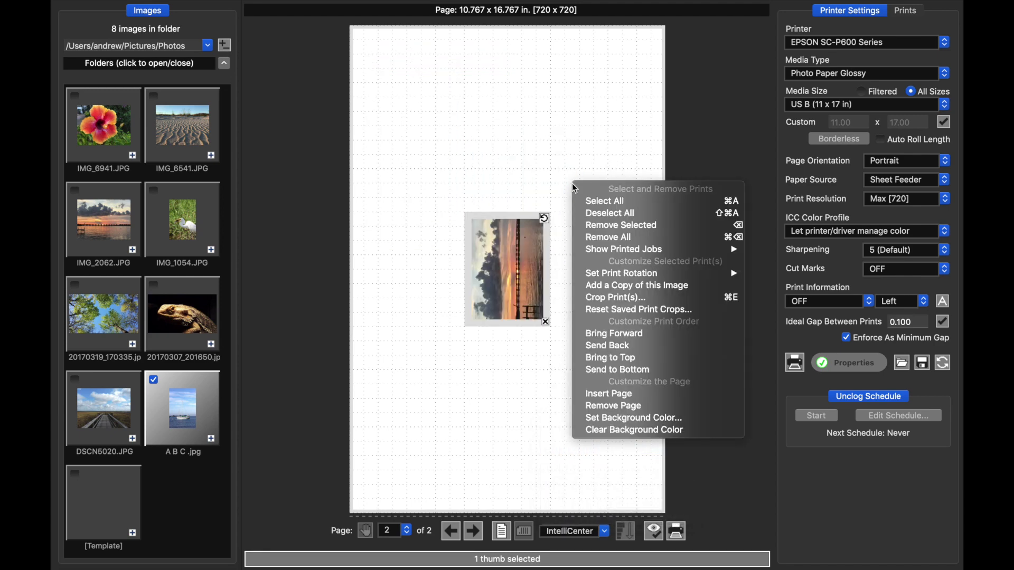
click(612, 239)
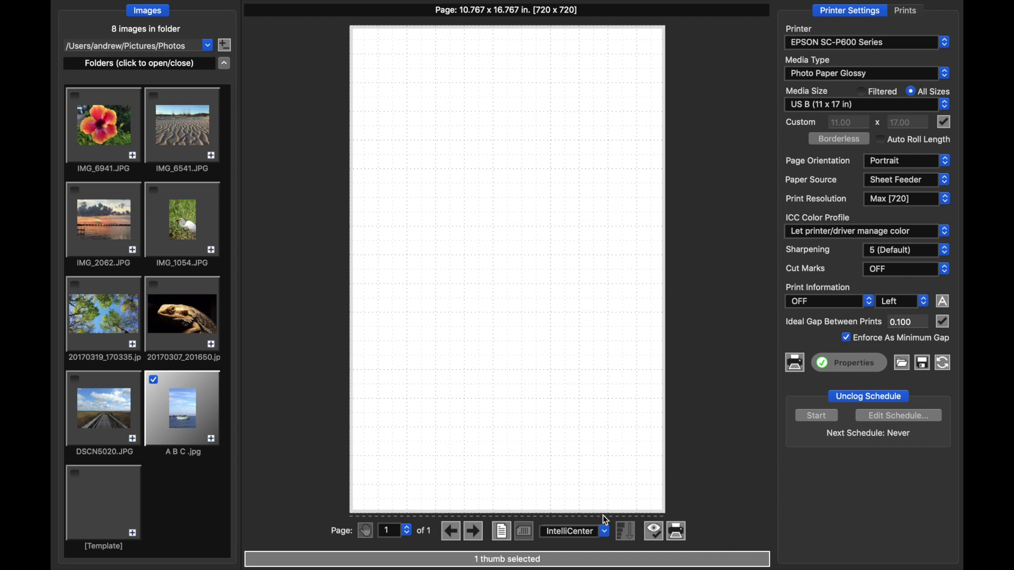
click(606, 534)
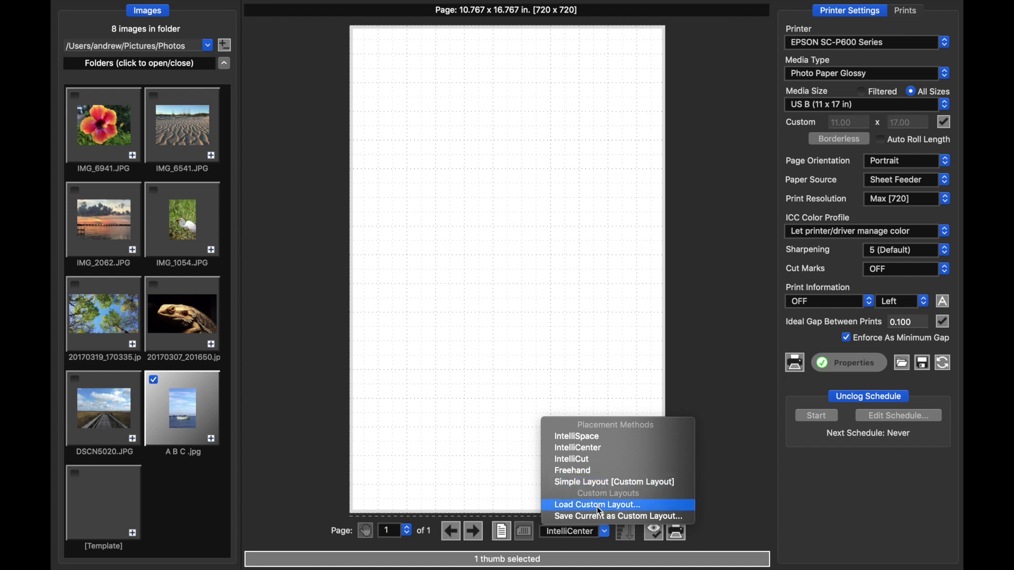
click(596, 482)
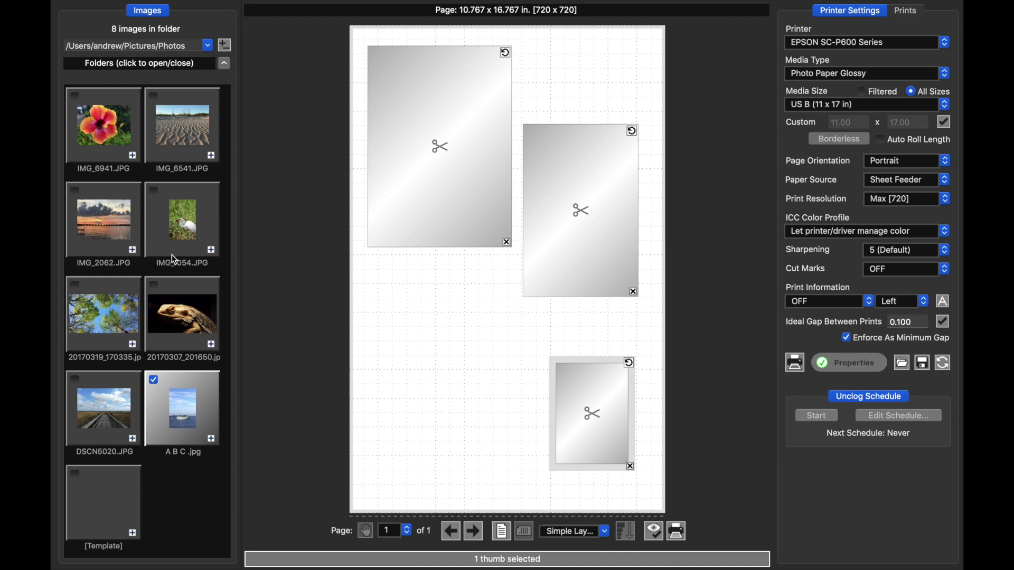
click(133, 249)
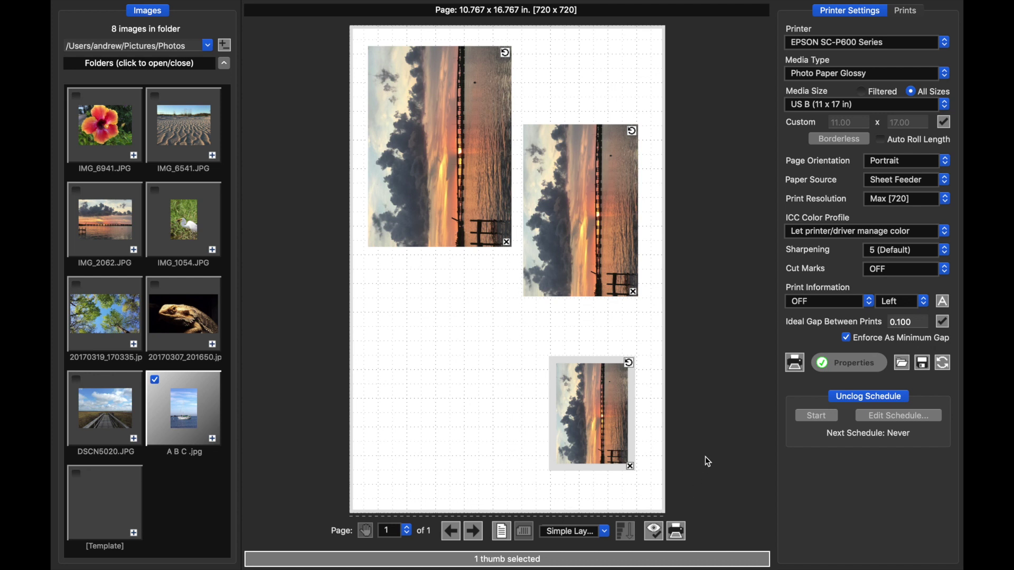
- Switch placement to IntelliCut and remove every print from the page
click(605, 531)
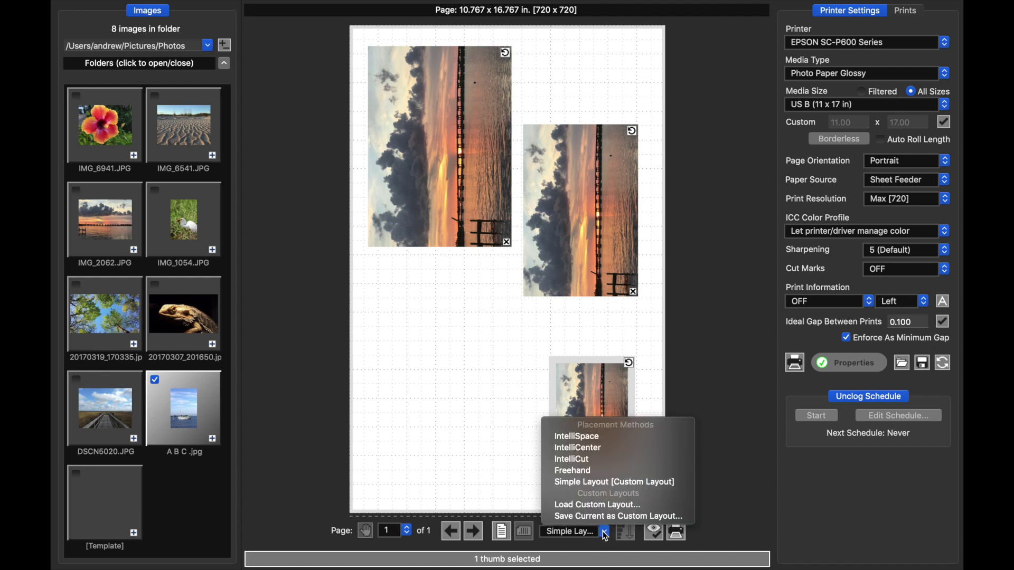
click(581, 459)
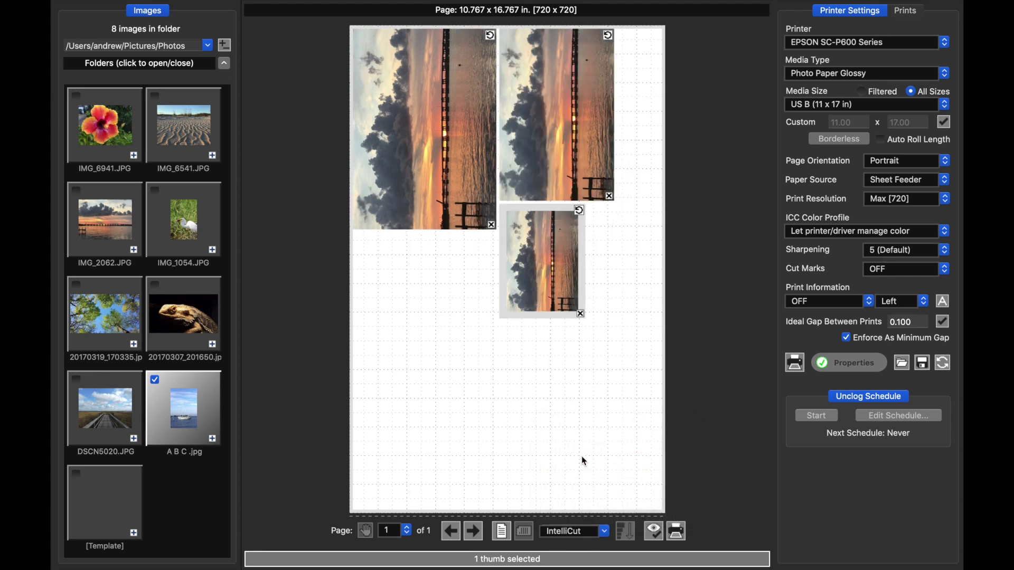
right_click(618, 252)
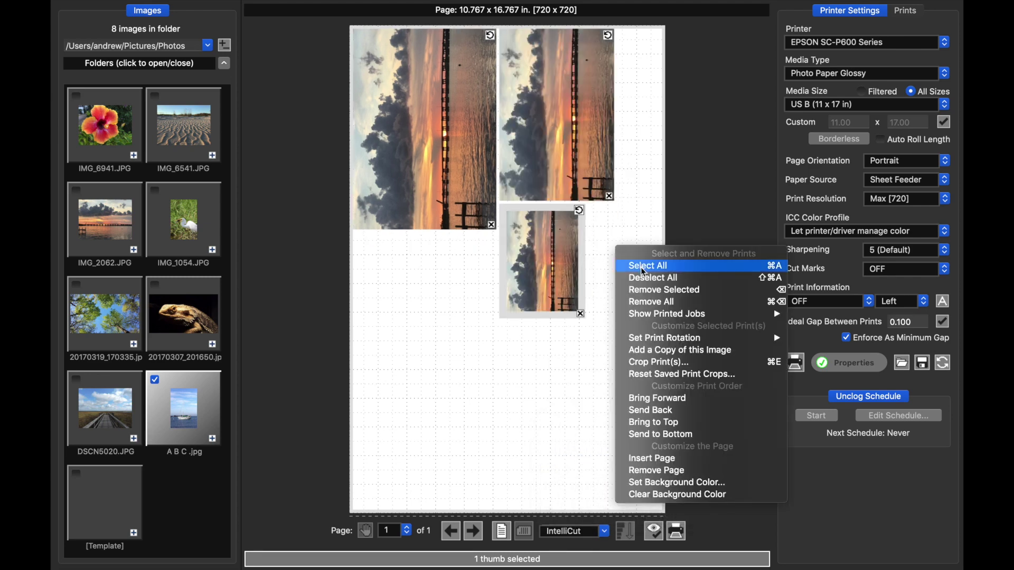
click(647, 305)
- Load the saved print job 'Test Job 1'
mouse_move(229, 5)
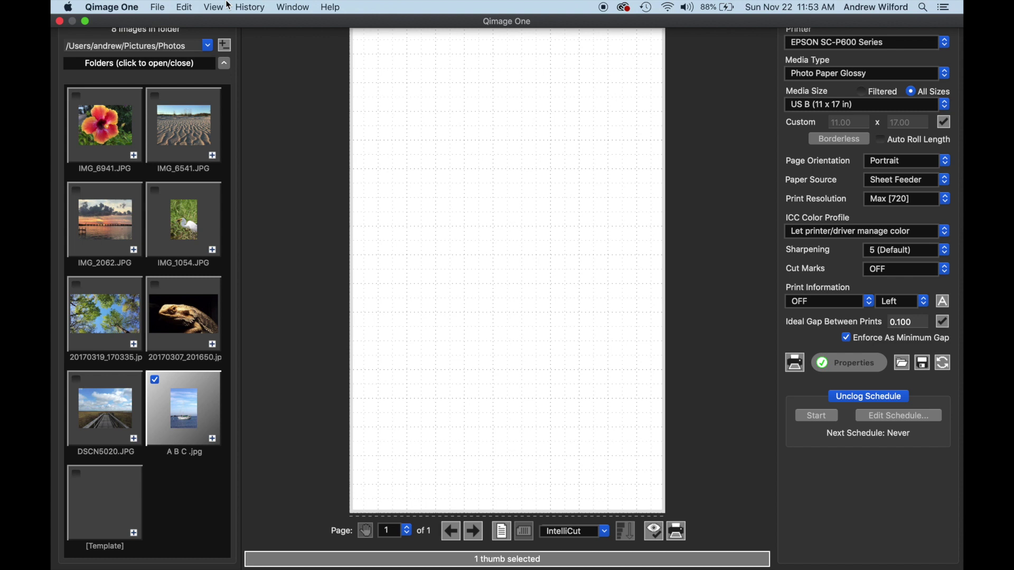
click(157, 7)
click(178, 66)
click(351, 89)
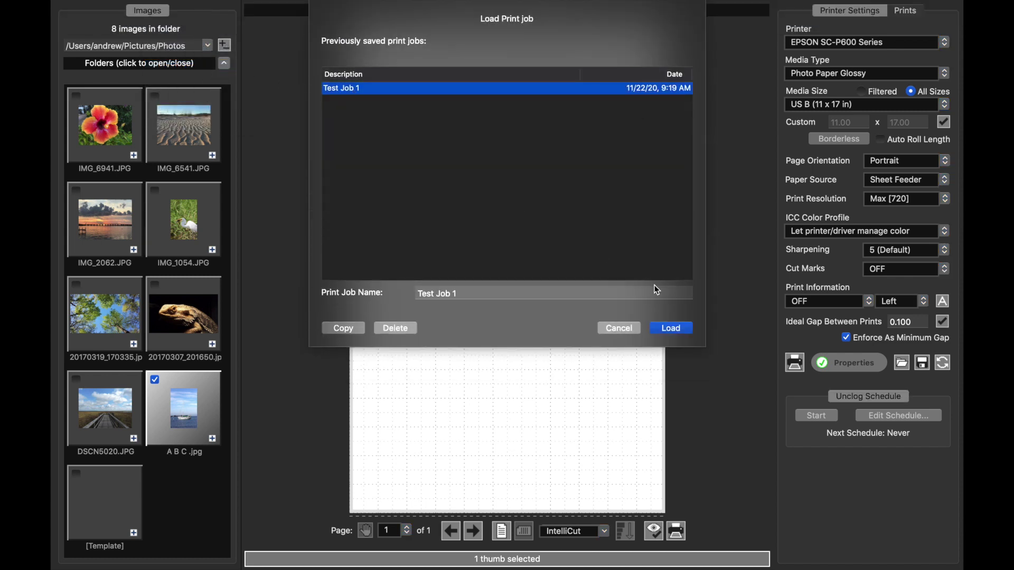
click(671, 328)
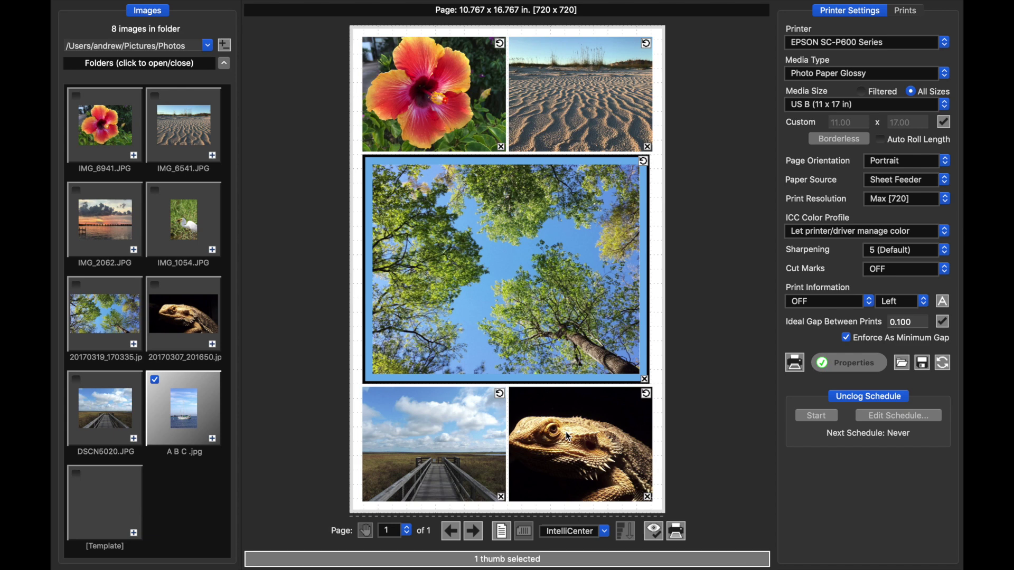
- Save the current page arrangement as a custom layout named 'Layout 2'
click(607, 532)
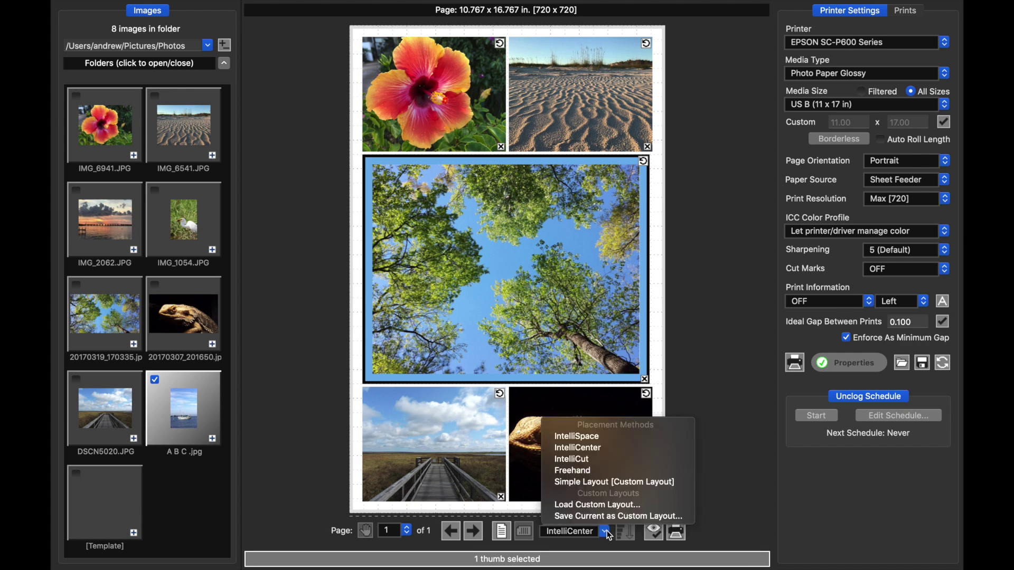
click(608, 518)
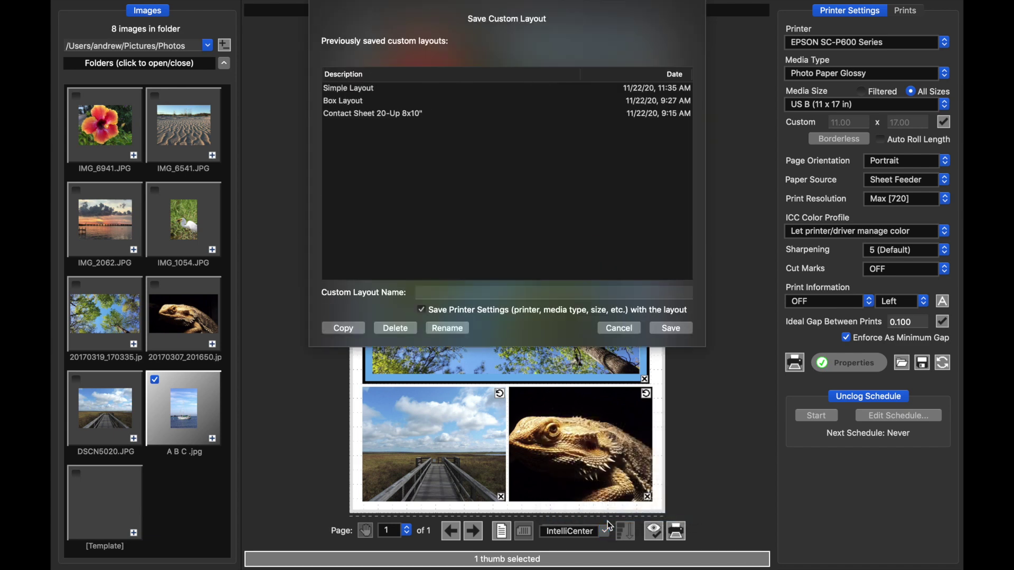
click(499, 294)
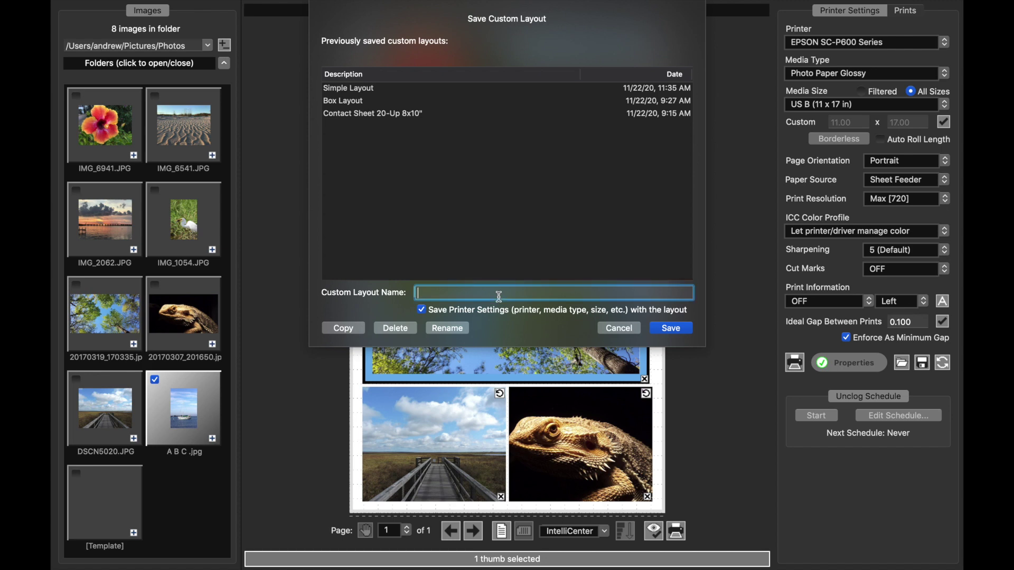
text(Layout 2)
click(681, 329)
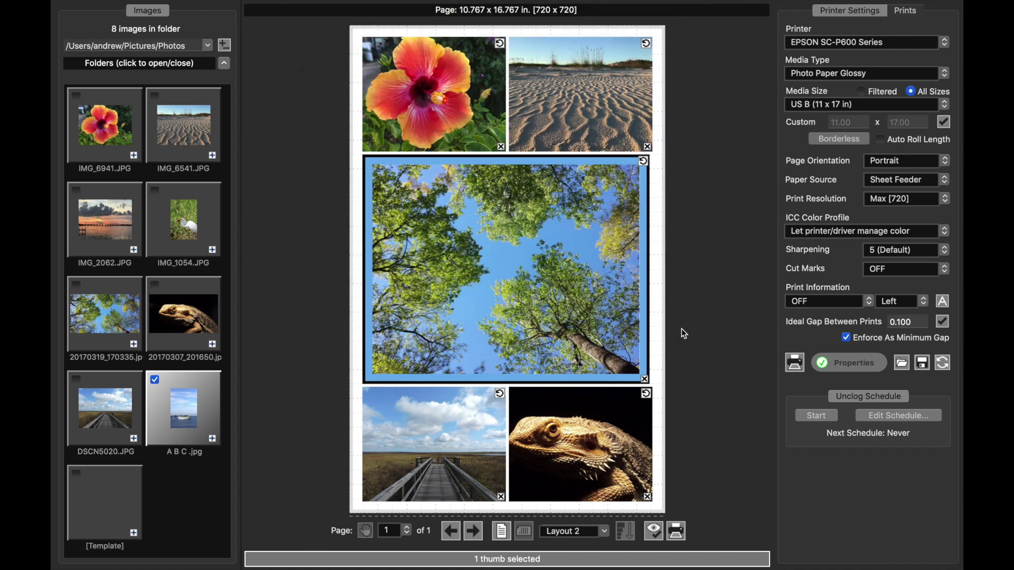
- Clear the slots and fill them with sand, egret, sunset, hibiscus and another sunset photo
right_click(661, 299)
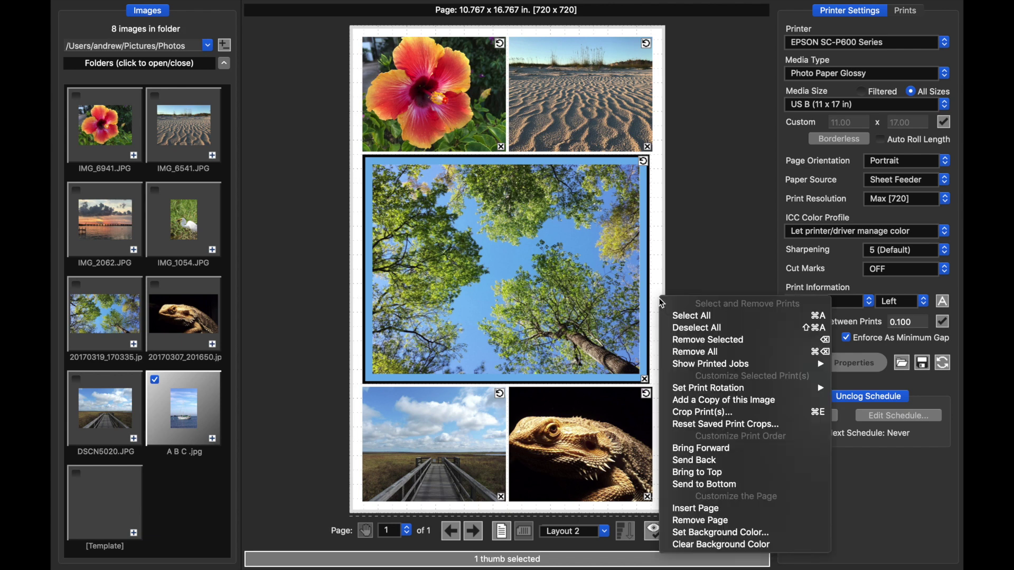
click(690, 352)
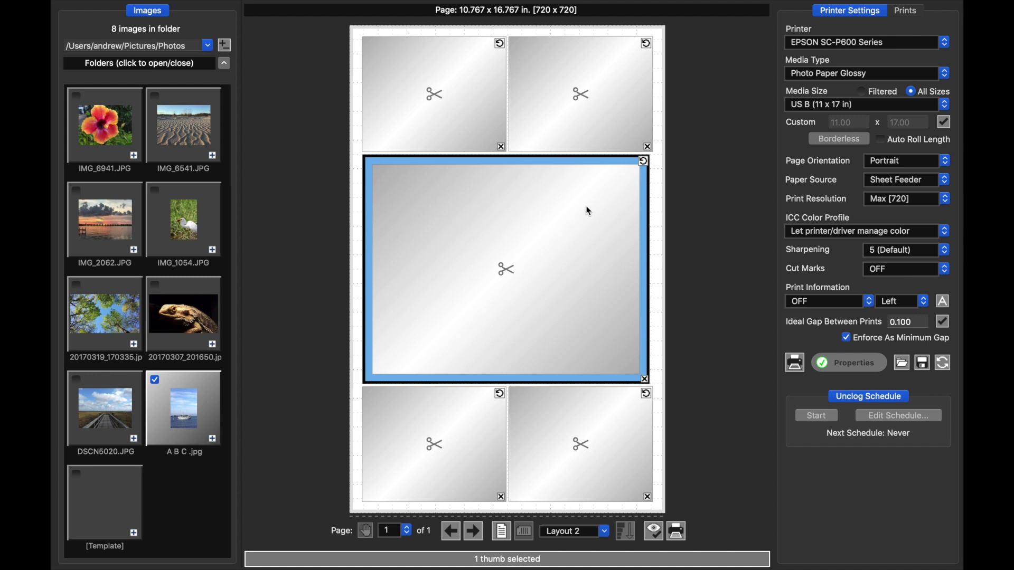
click(212, 157)
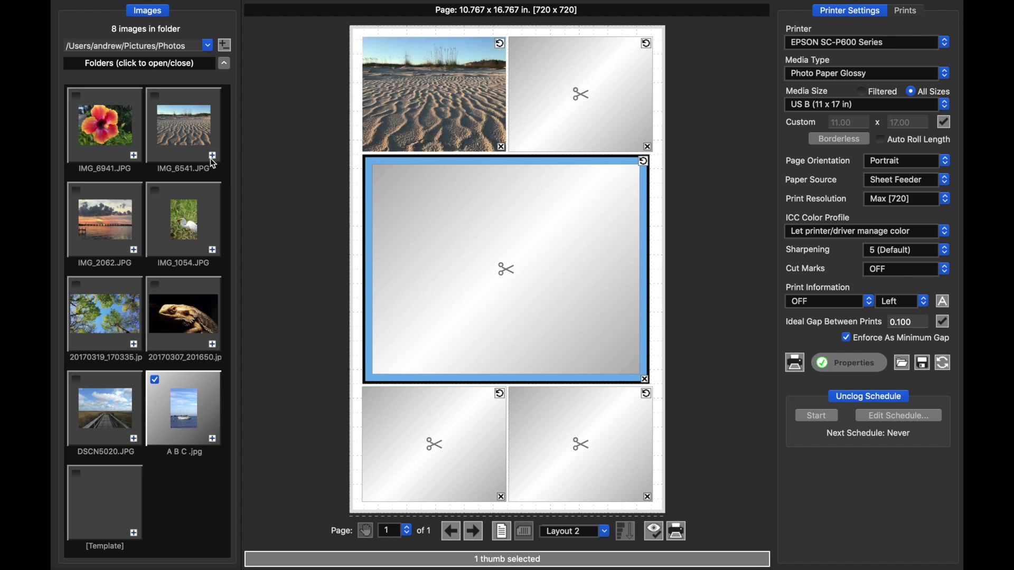
click(212, 249)
click(133, 249)
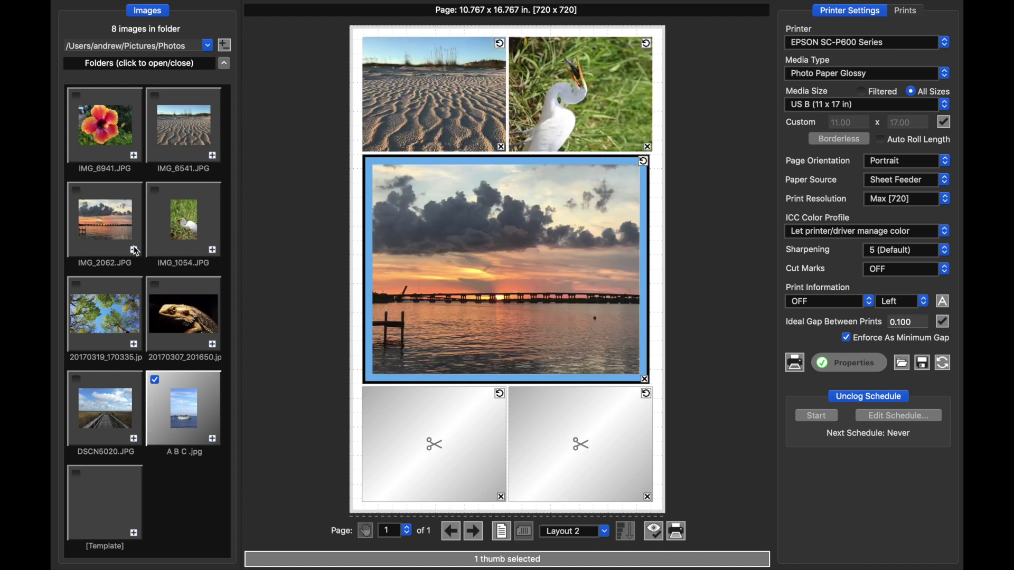
click(133, 155)
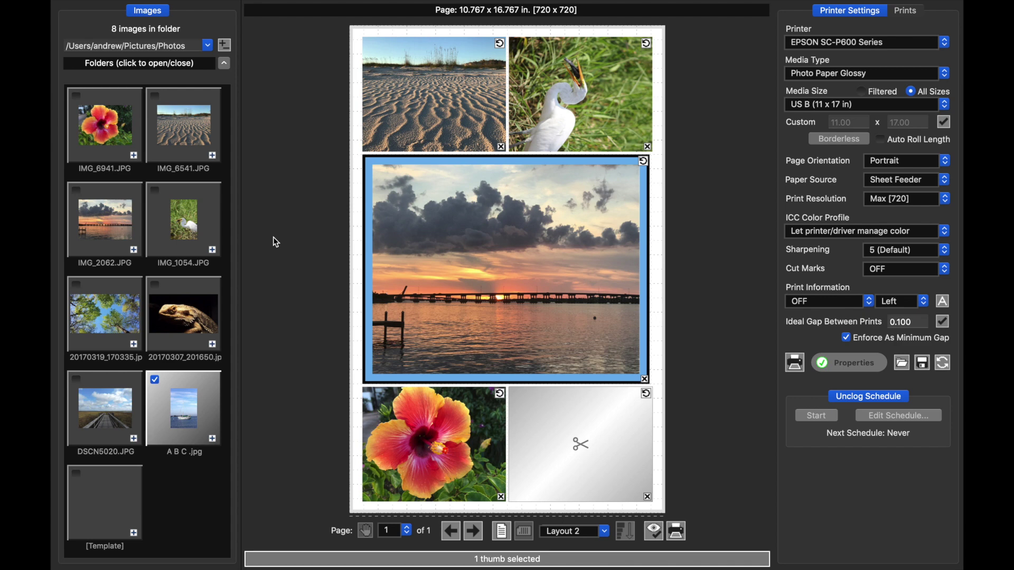
click(726, 445)
click(134, 251)
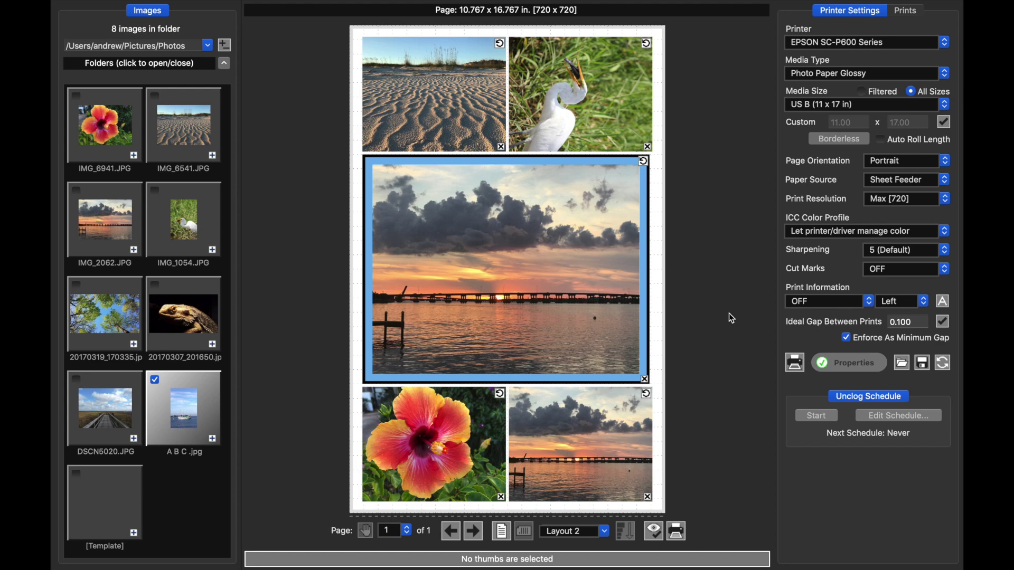
- Load the saved Box Layout custom layout and apply it to the existing prints and pages
click(606, 533)
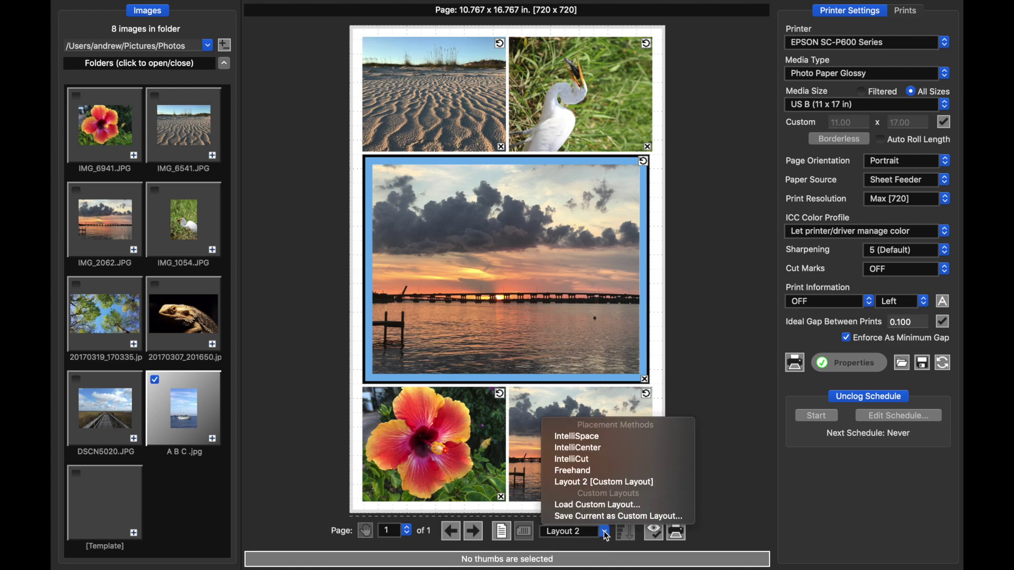
click(604, 507)
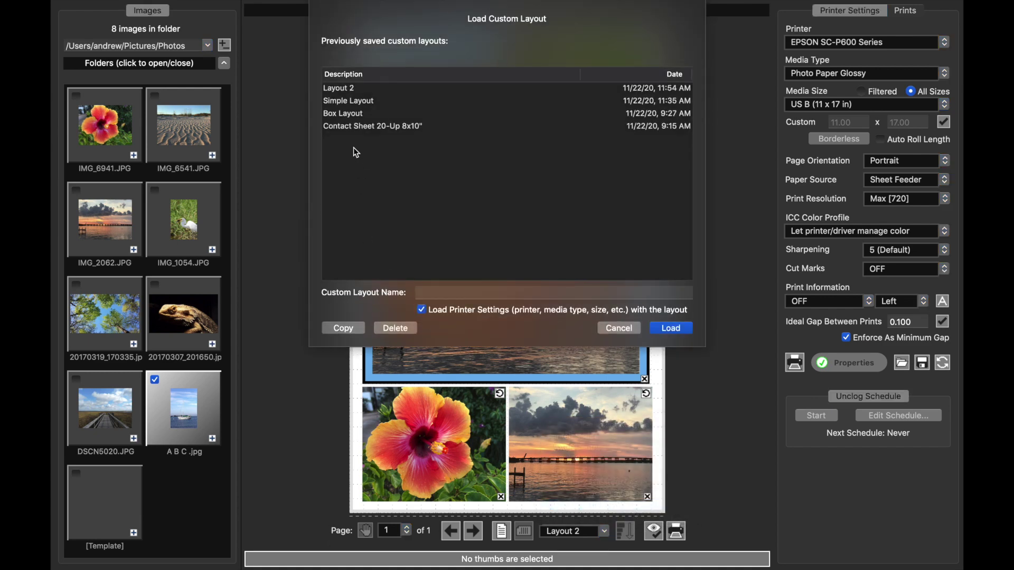
click(349, 114)
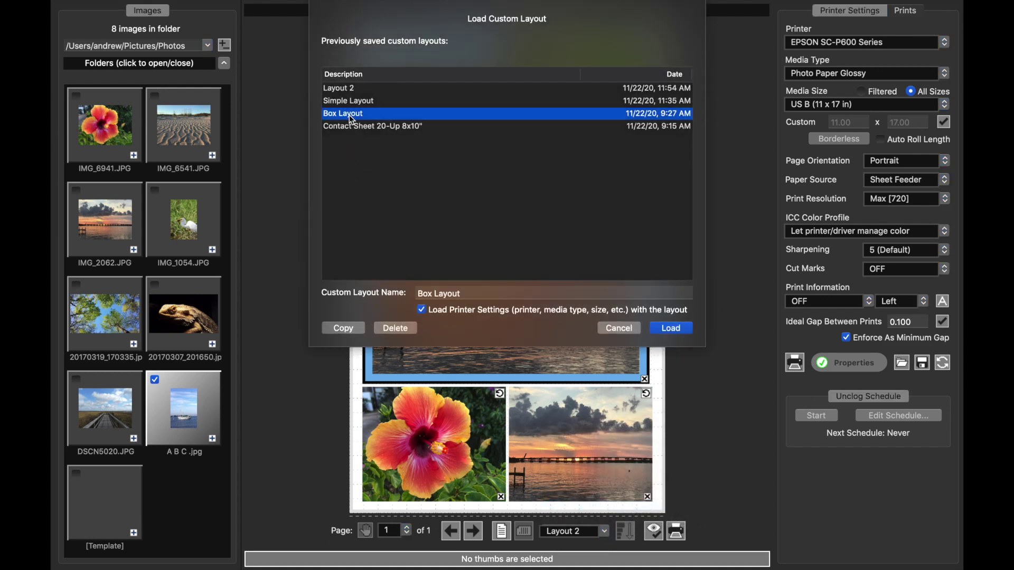
click(678, 334)
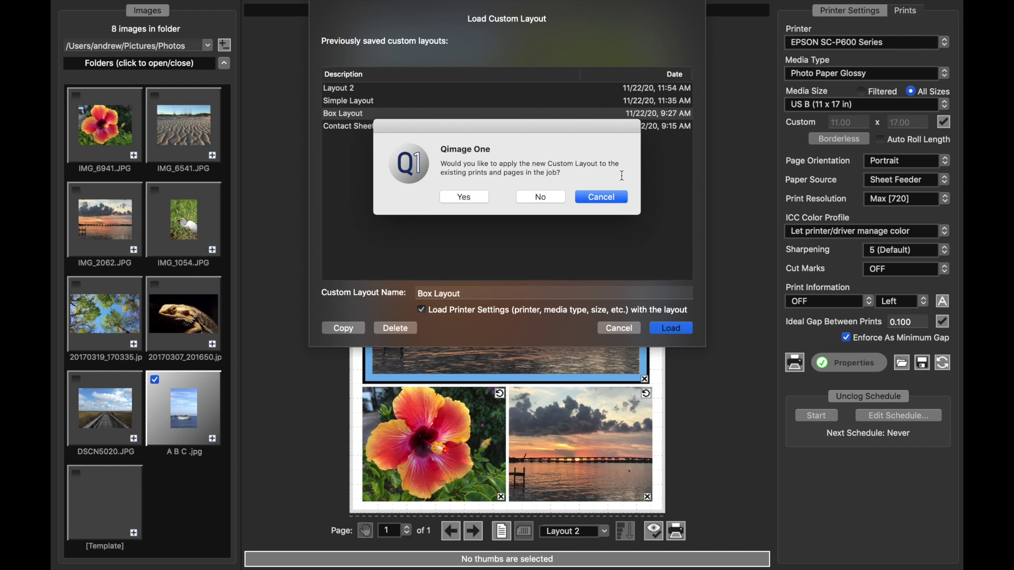
click(541, 196)
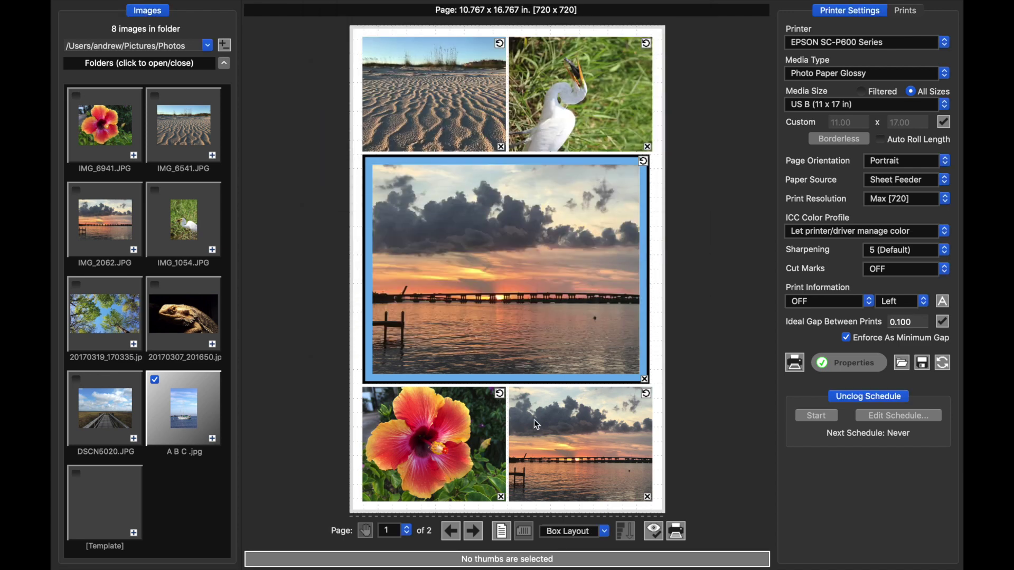
- On page 2, fill the three frames with the lizard, trees and sand (IMG_6541) photos
click(474, 530)
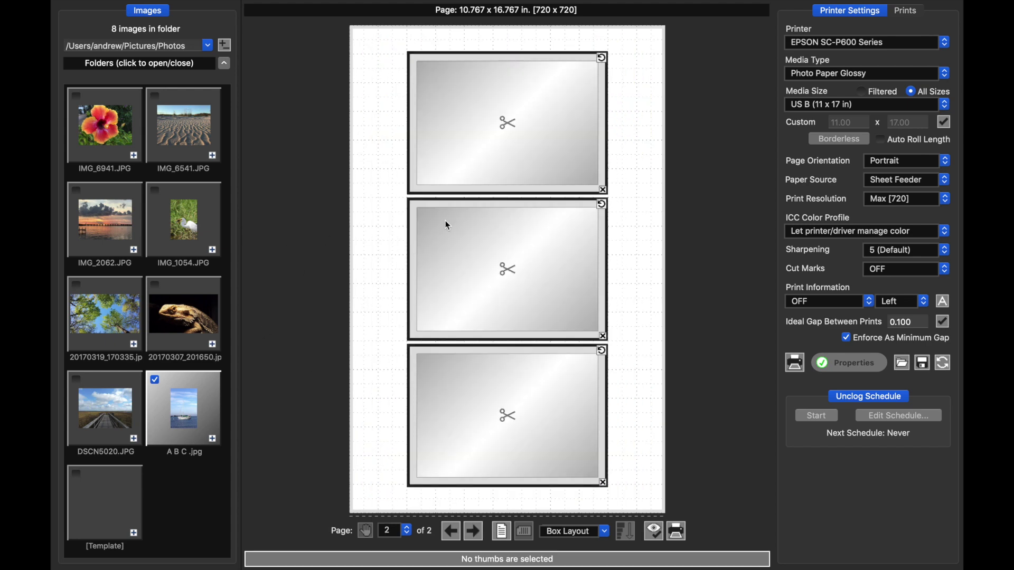
click(212, 344)
click(132, 343)
click(206, 158)
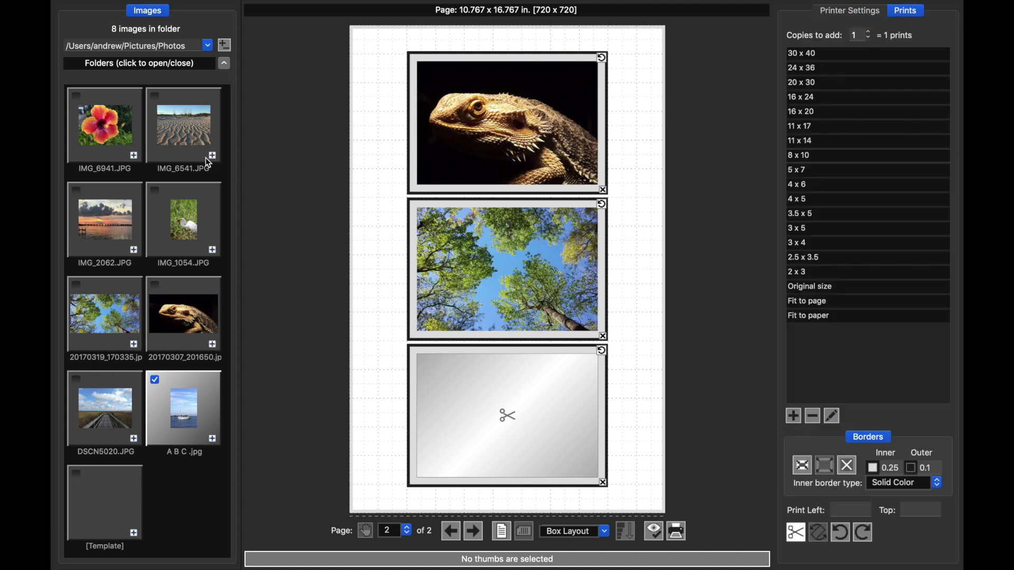
click(212, 156)
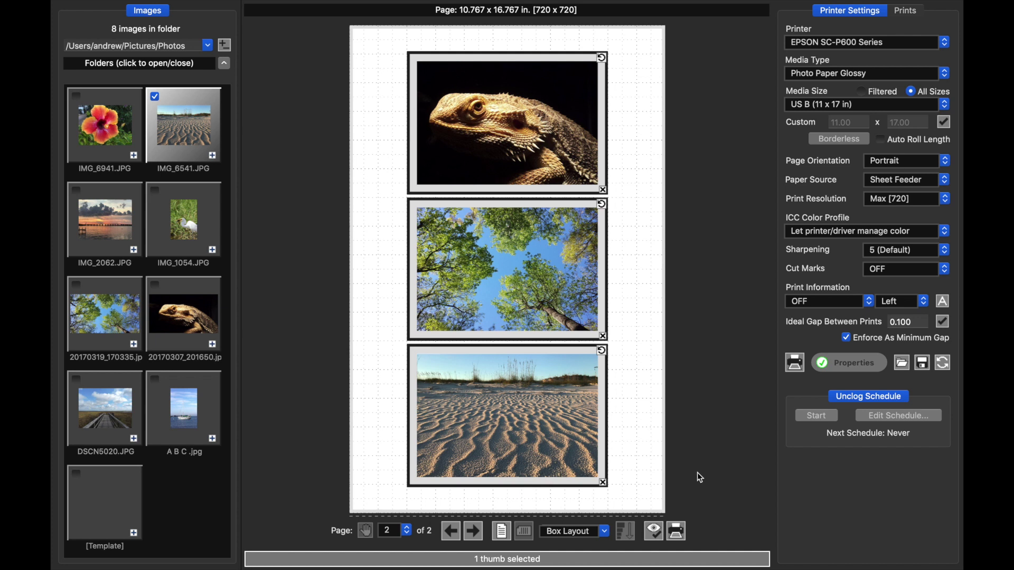
click(604, 532)
- Load the Contact Sheet 20-Up layout, apply it to existing prints, and set US Letter paper
click(605, 504)
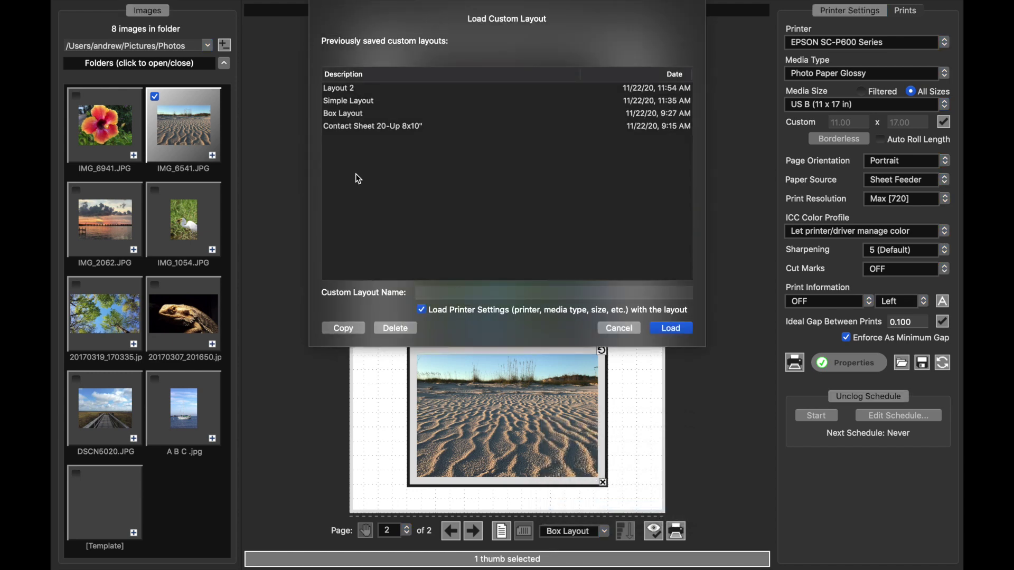
click(361, 127)
click(669, 329)
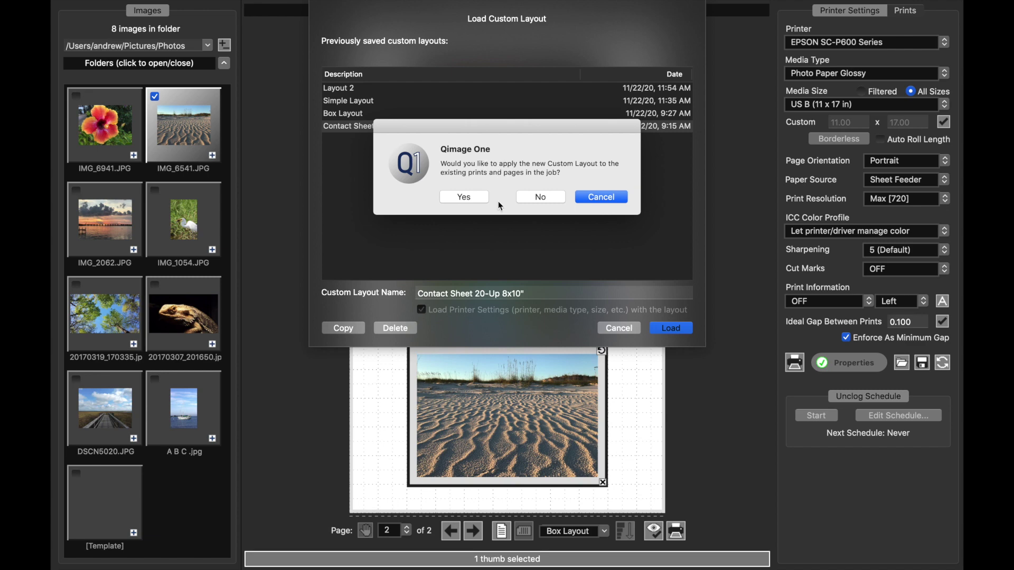
click(470, 198)
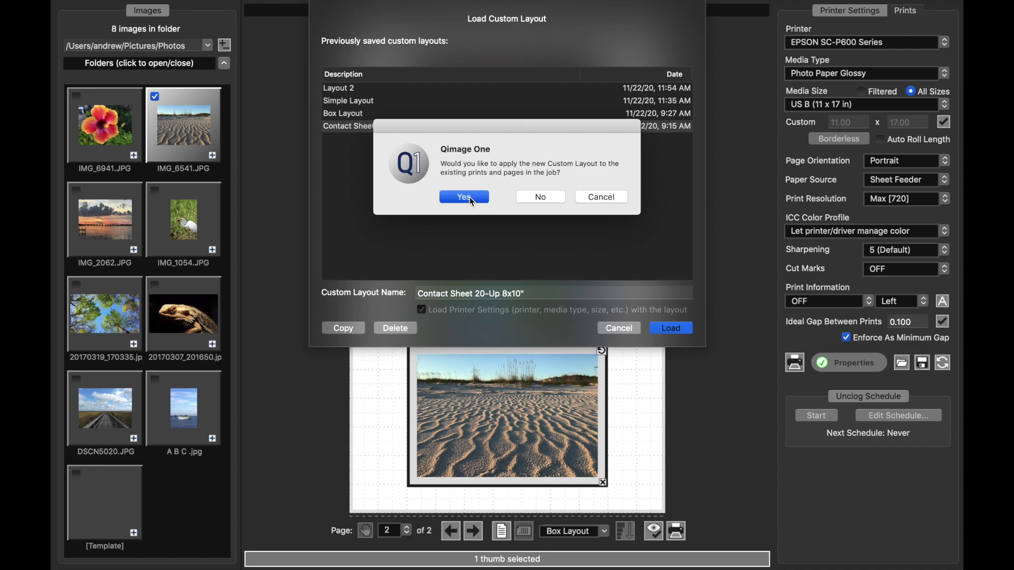
click(833, 103)
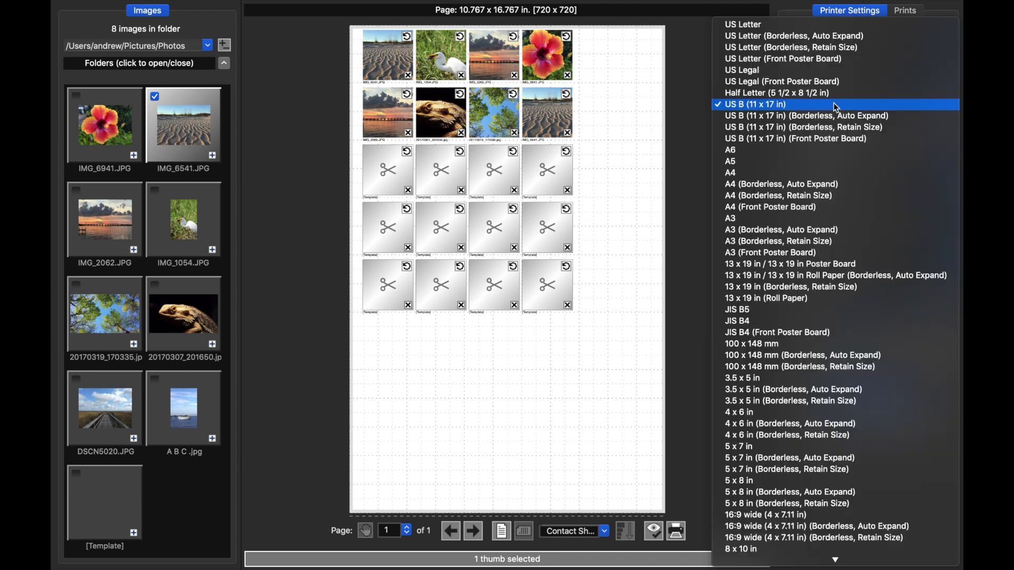
click(791, 25)
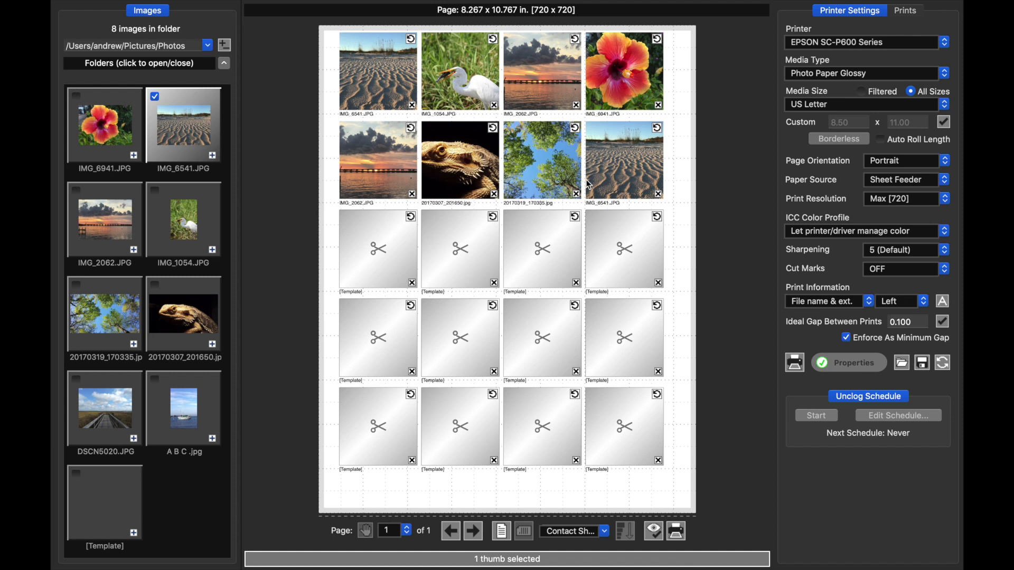
- Add the lizard, trees, boardwalk (DSCN5020) and hibiscus (IMG_6941) photos to the contact sheet
click(213, 343)
click(133, 344)
click(134, 439)
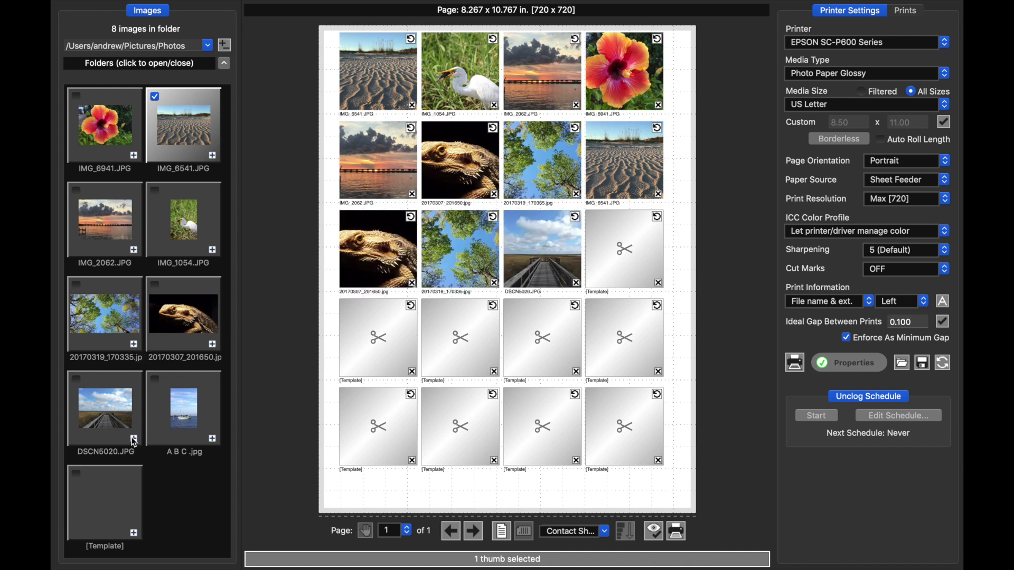
click(134, 156)
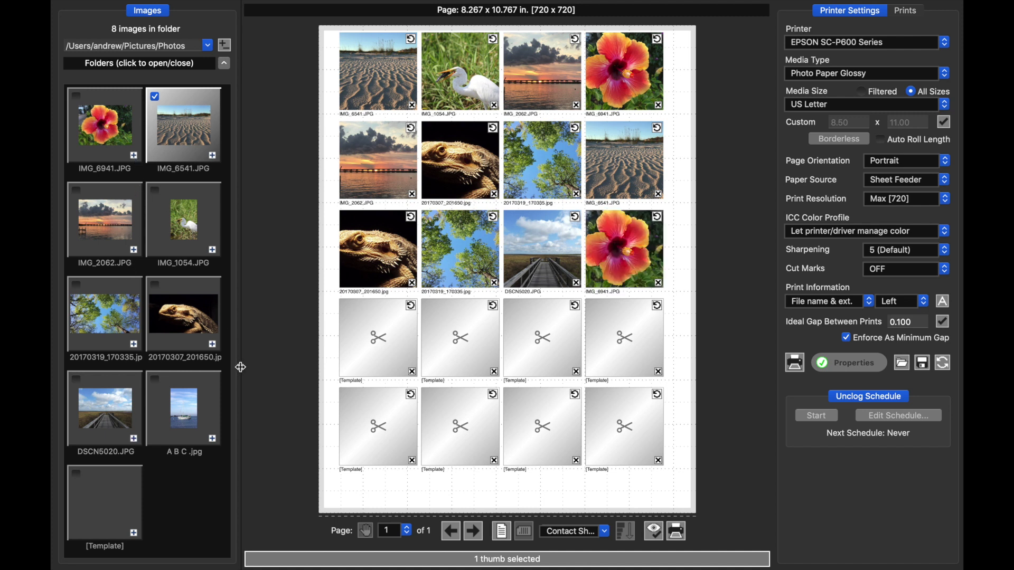